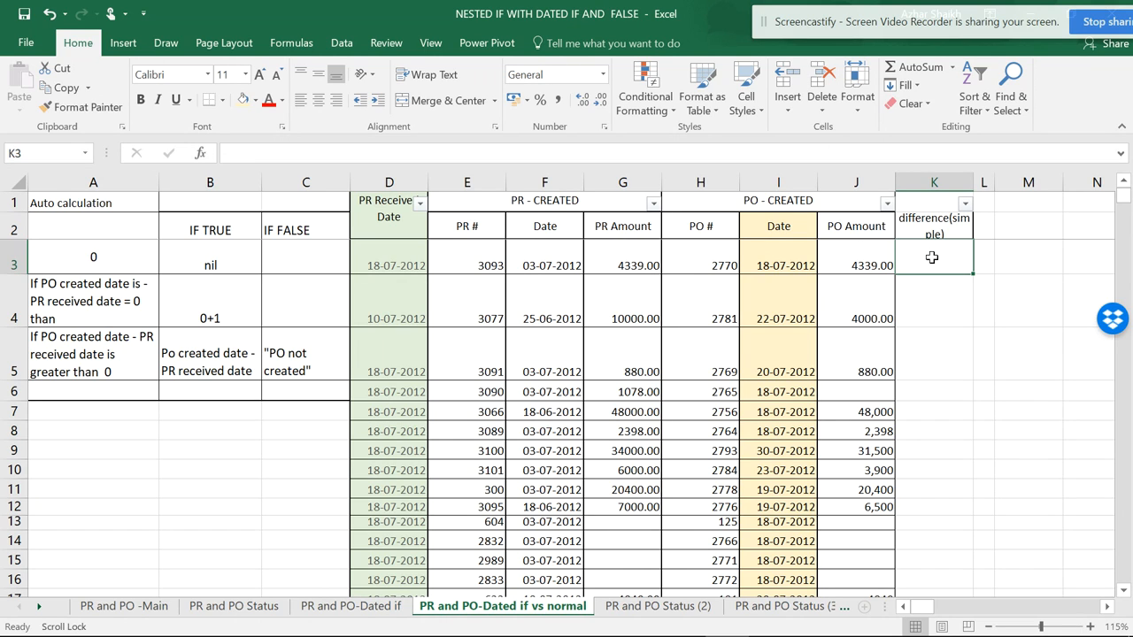
pyautogui.click(407, 239)
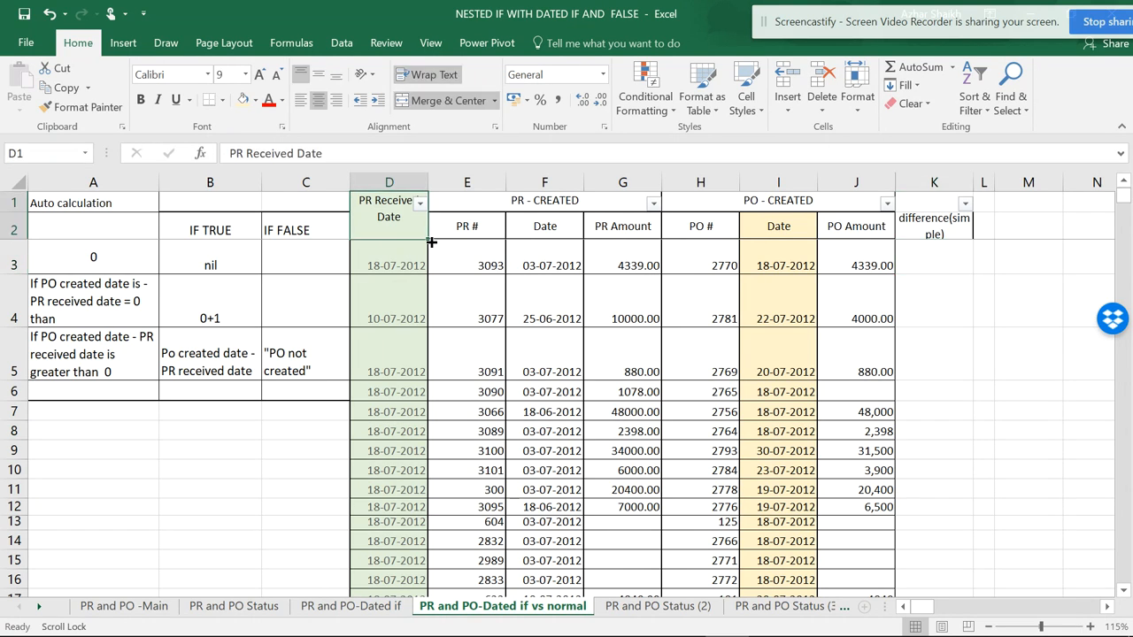
pyautogui.click(784, 228)
pyautogui.click(778, 255)
pyautogui.click(385, 262)
pyautogui.click(755, 255)
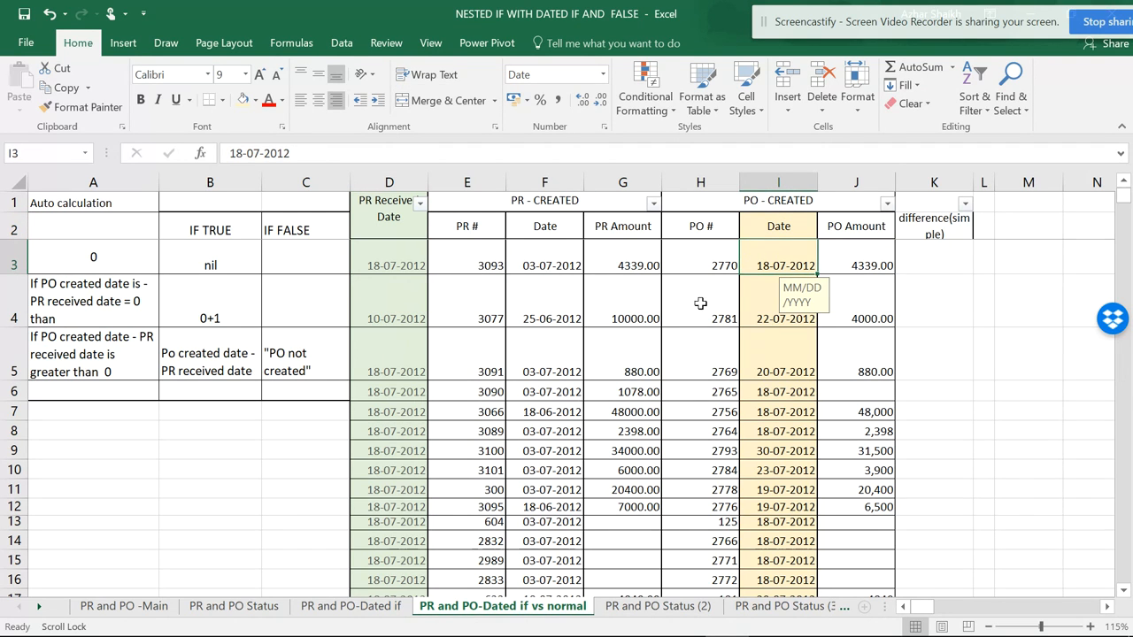
# - Enter the formula =I3-D3 in K3 to subtract the PR received date from the PO created date
pyautogui.click(946, 265)
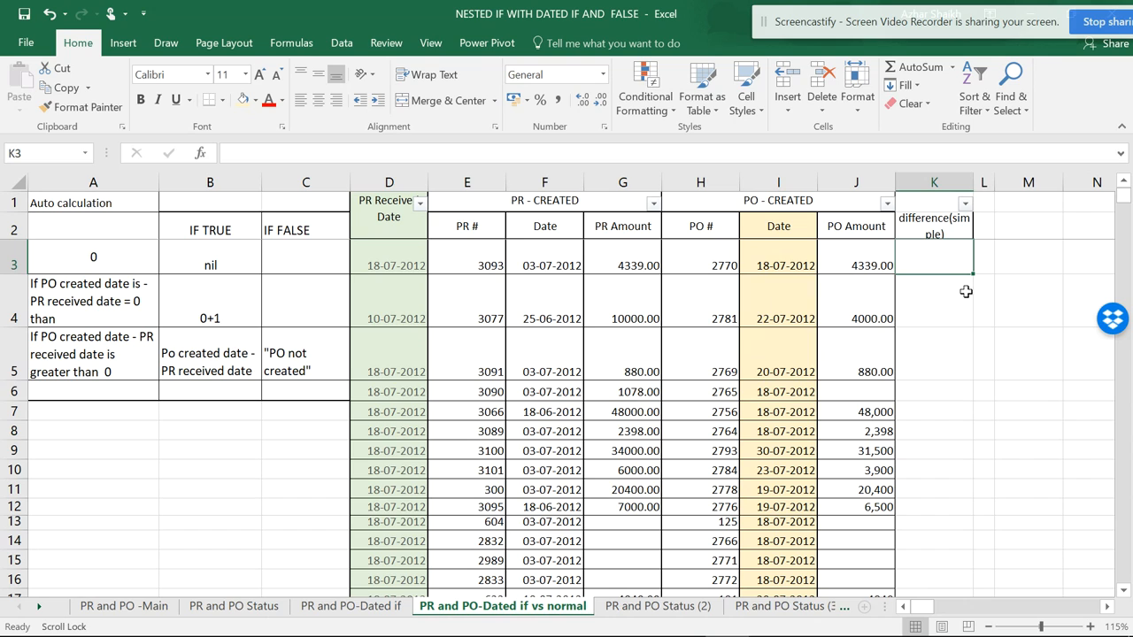
pyautogui.write('=')
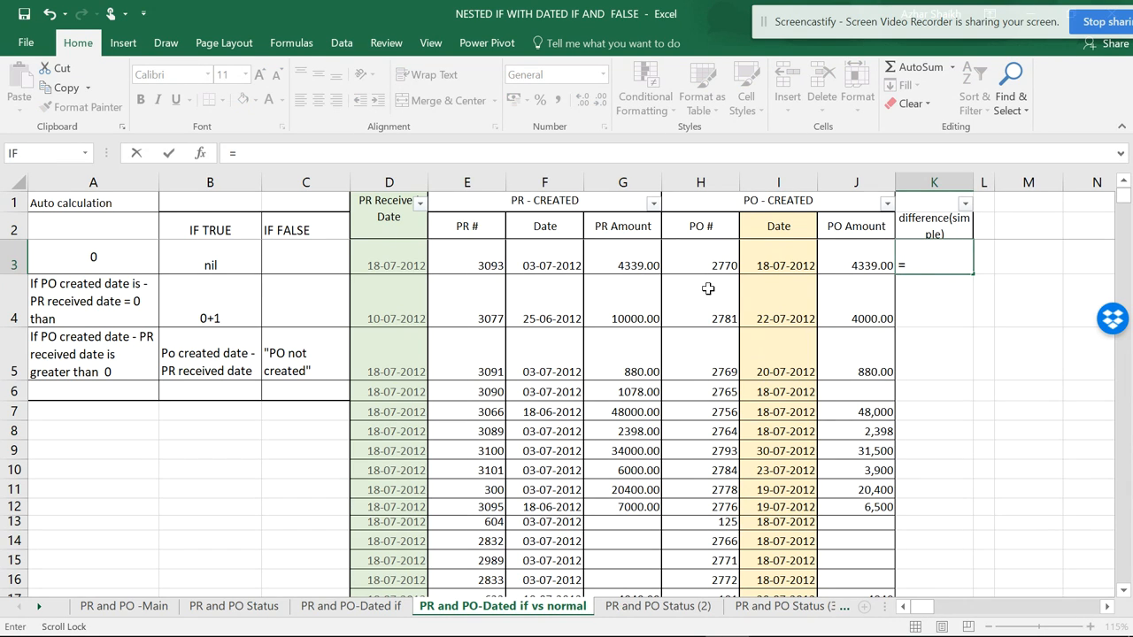
pyautogui.click(787, 262)
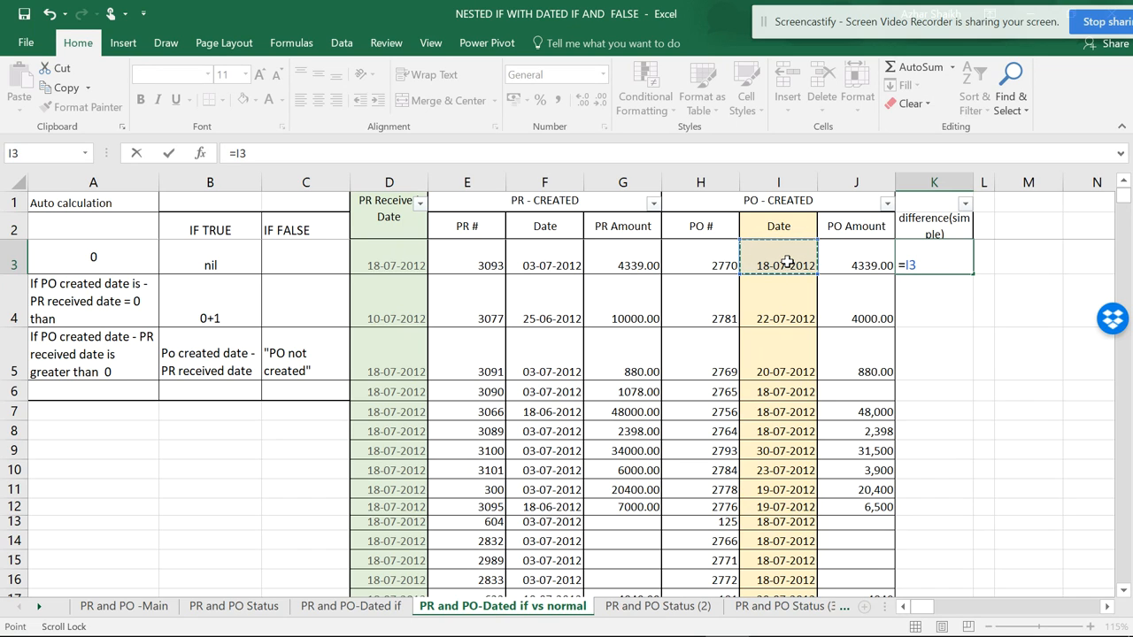
pyautogui.write('-')
pyautogui.click(409, 257)
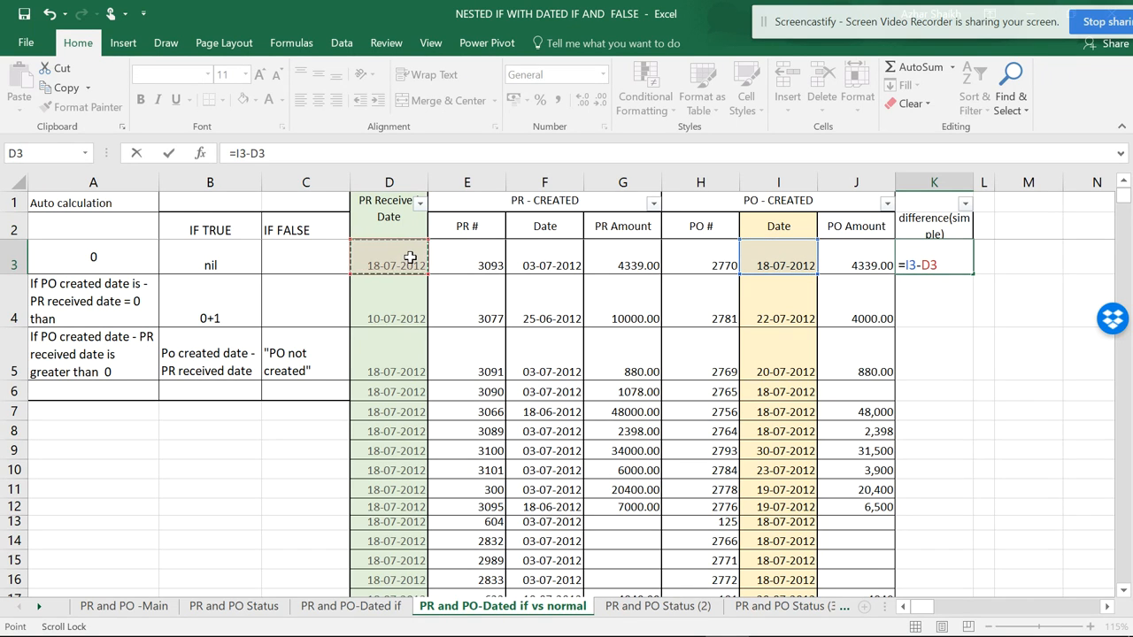
pyautogui.press('Return')
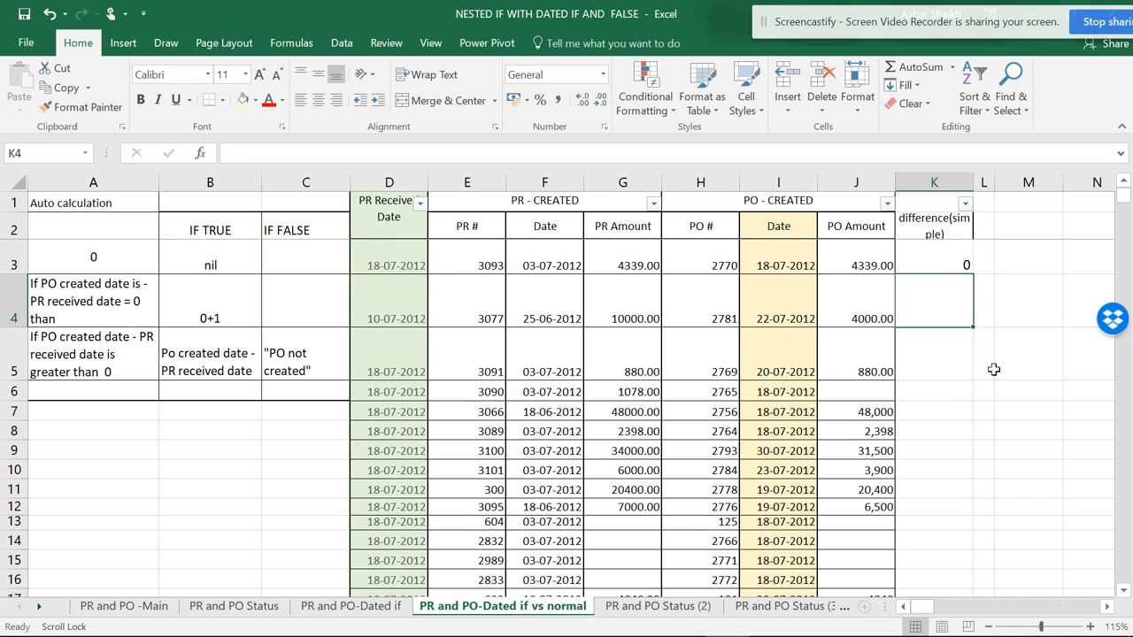
pyautogui.click(912, 265)
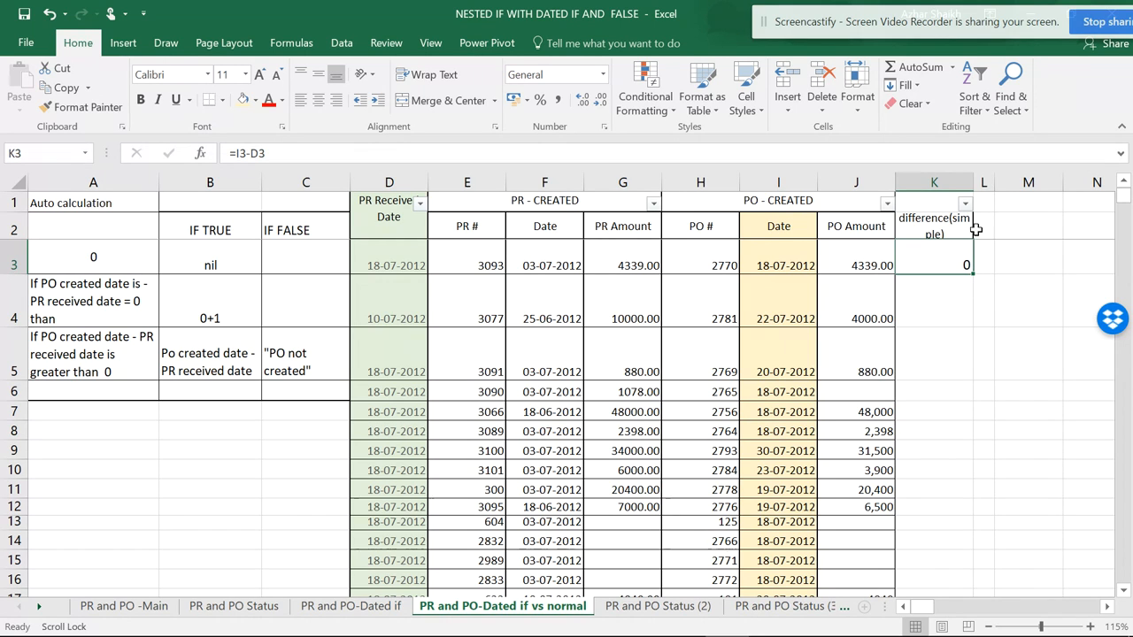
# - Widen column L and enter the heading "Dated IF" in L2
pyautogui.moveTo(994, 181); pyautogui.dragTo(1041, 181)
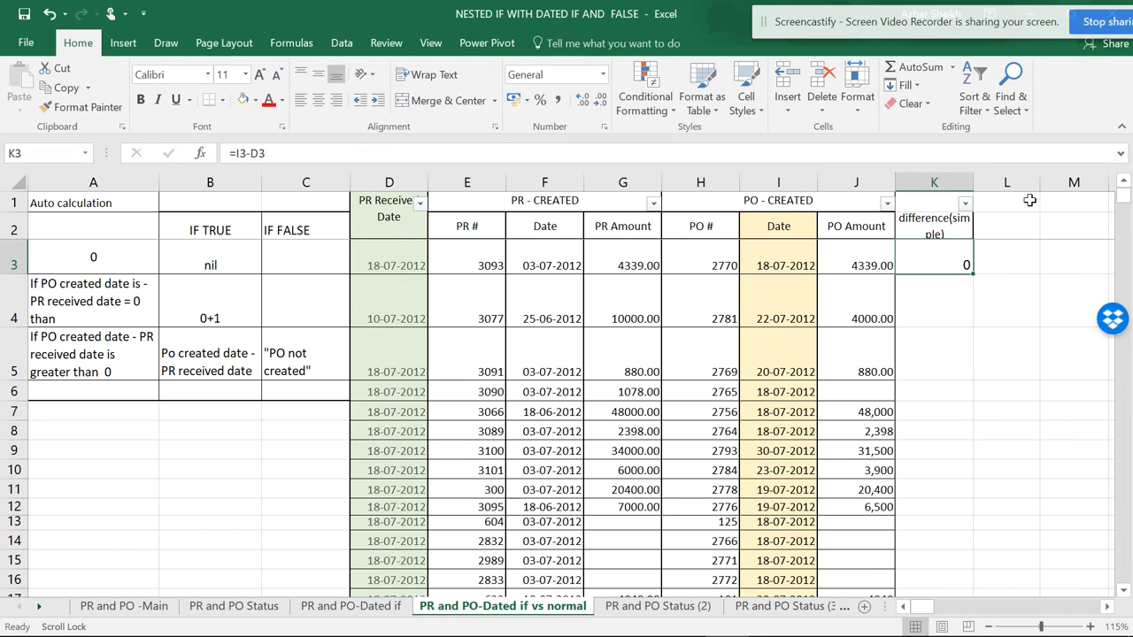
pyautogui.click(1005, 230)
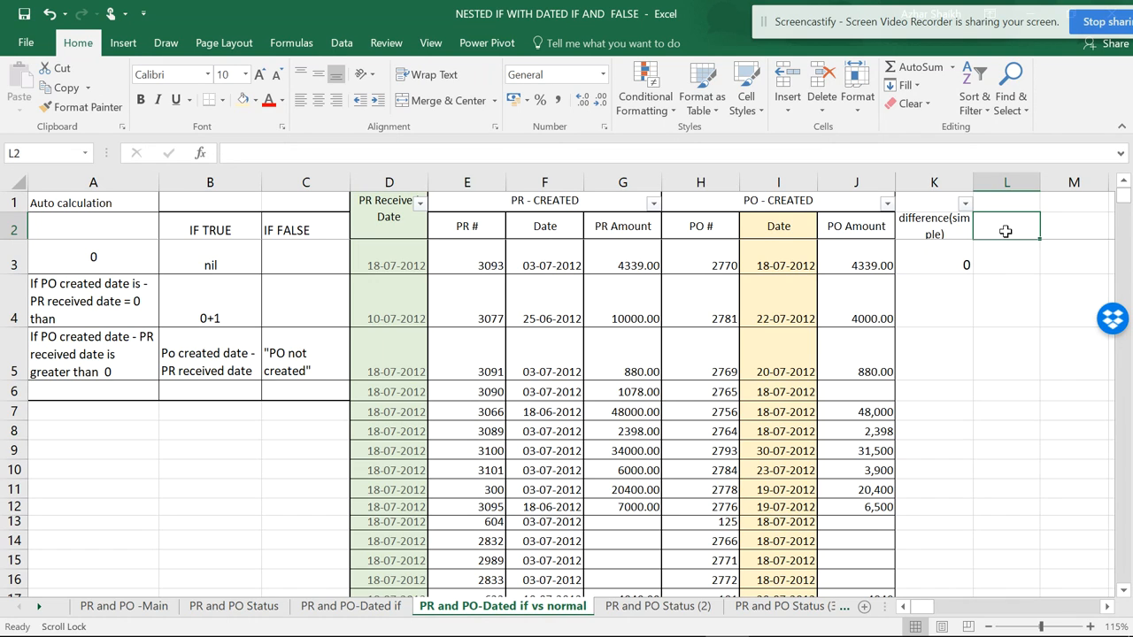
pyautogui.write('Date')
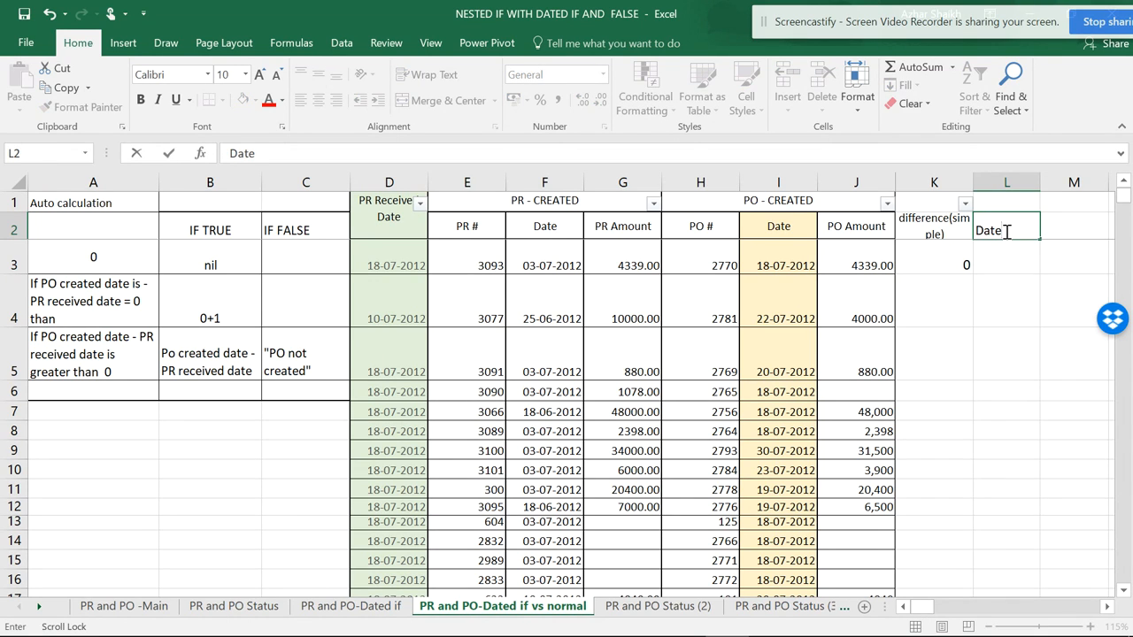
pyautogui.write('d IF')
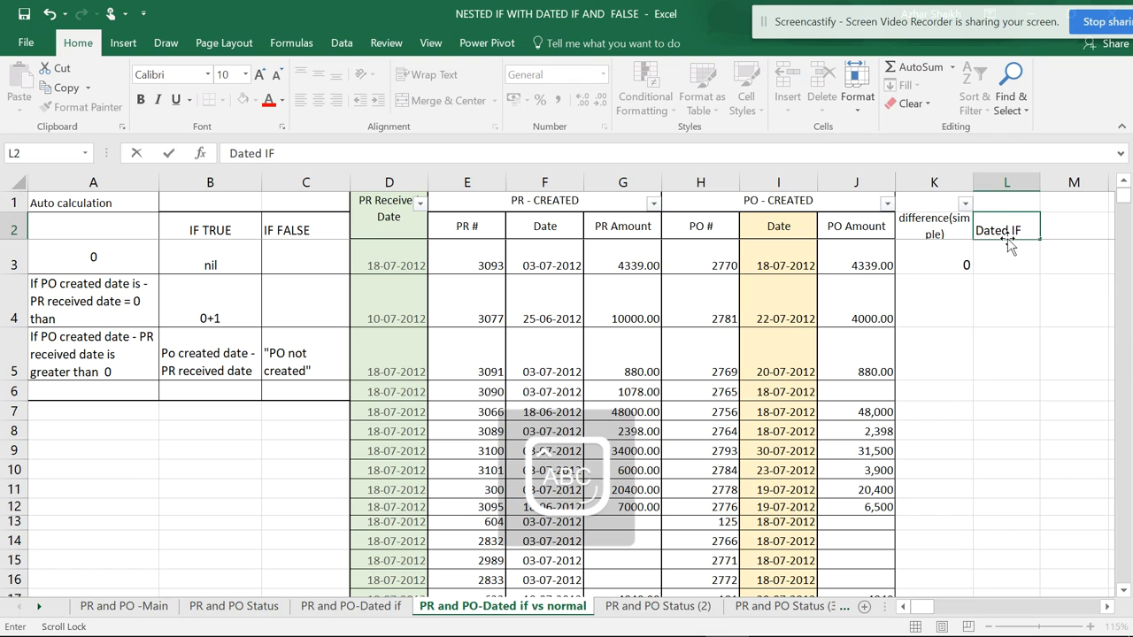
pyautogui.click(1008, 248)
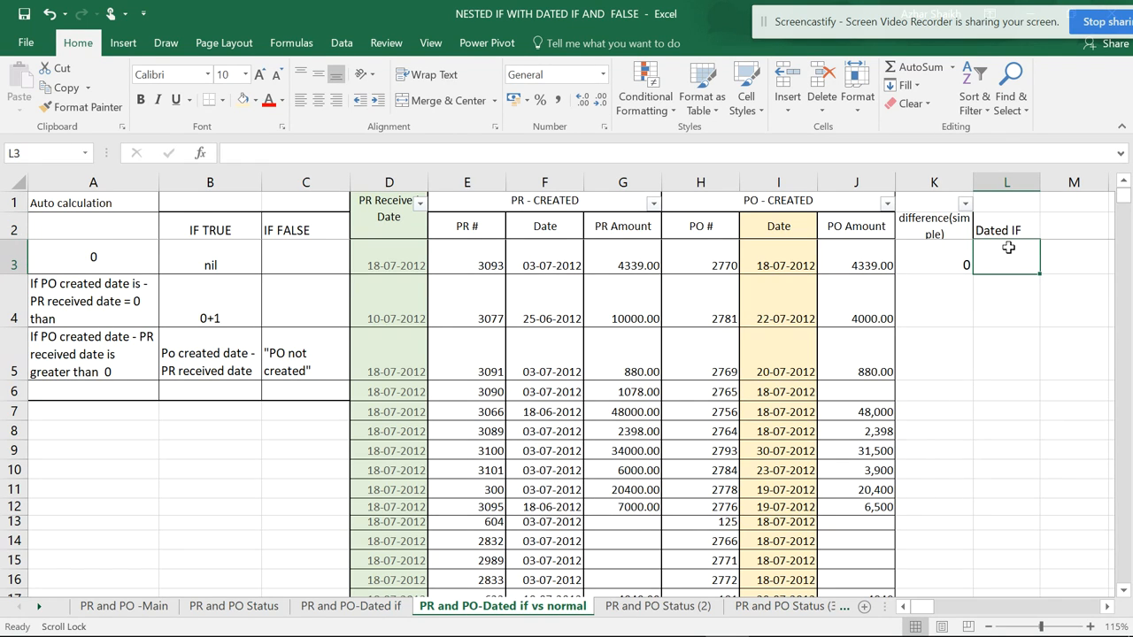
# - Enter the formula =DATEDIF(I3,D3,"D") in L3
pyautogui.write('=')
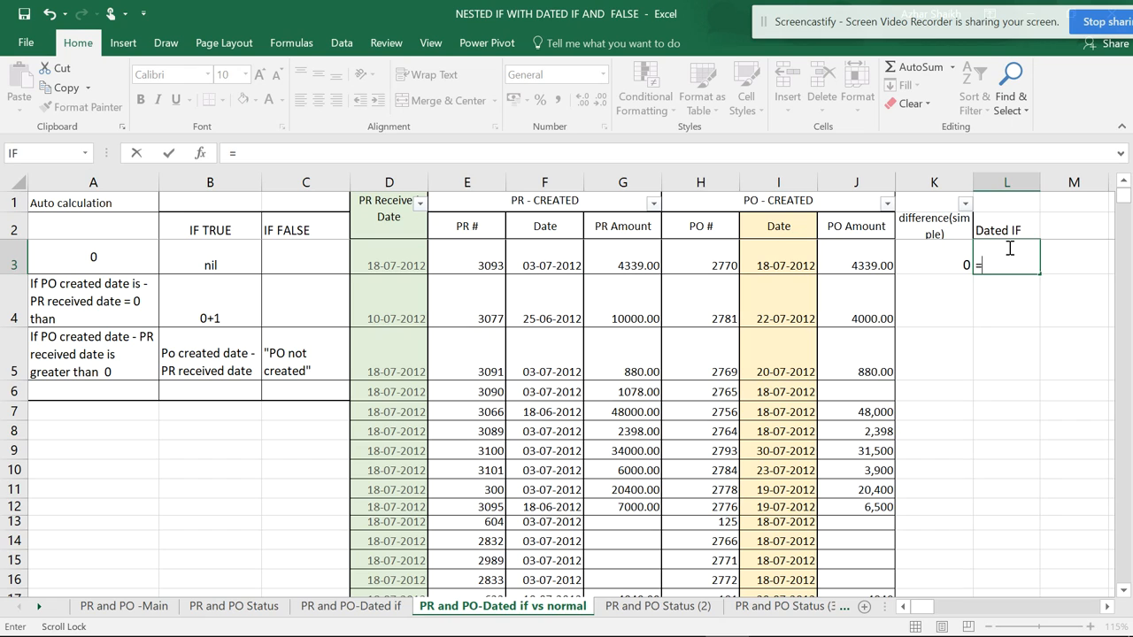
pyautogui.write('DATEDIF(')
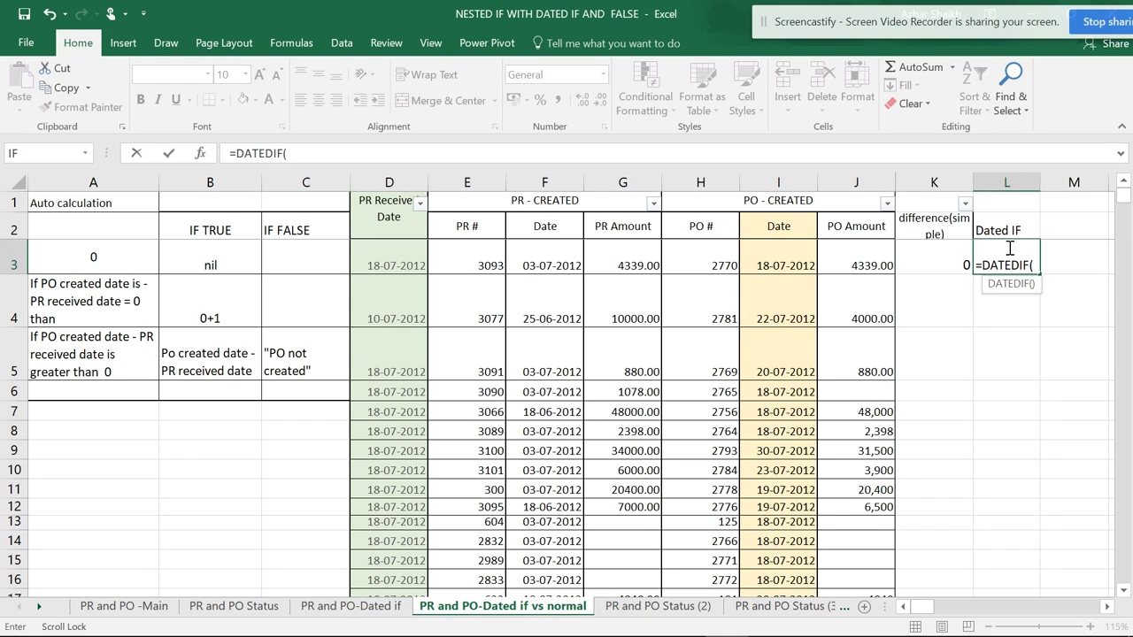
pyautogui.click(784, 260)
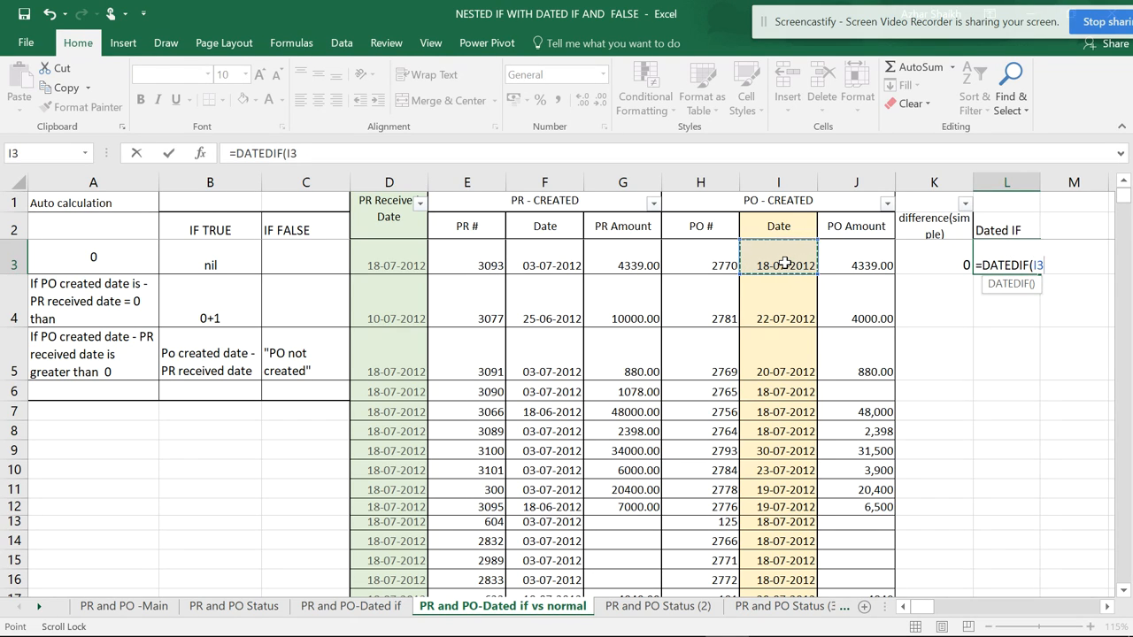
pyautogui.write(',')
pyautogui.click(407, 255)
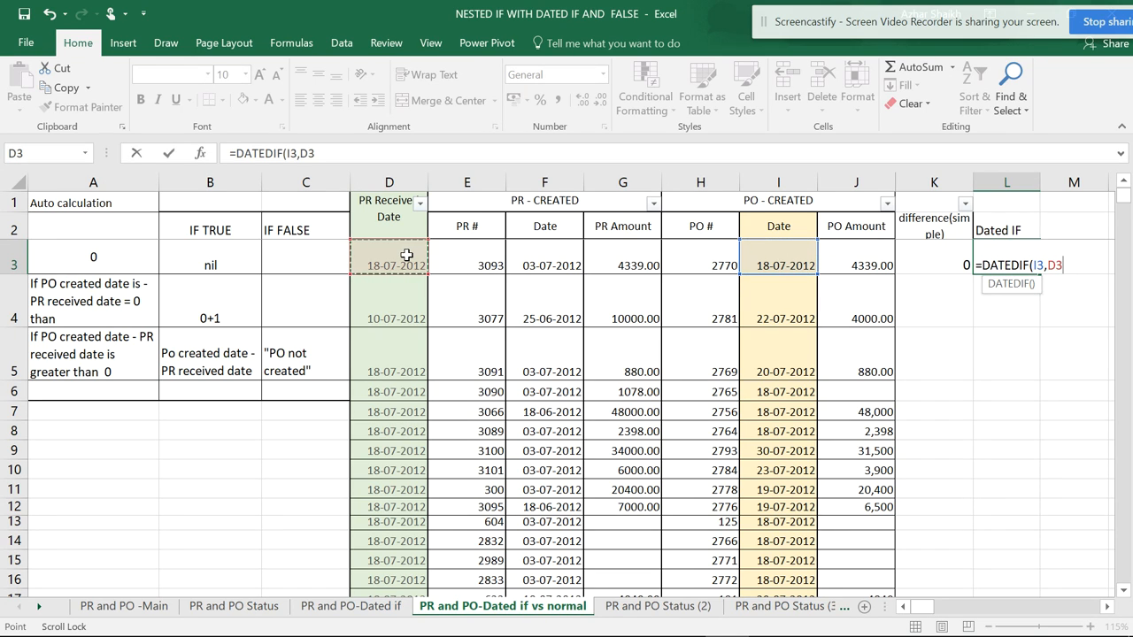
pyautogui.write(',')
pyautogui.write('"D")')
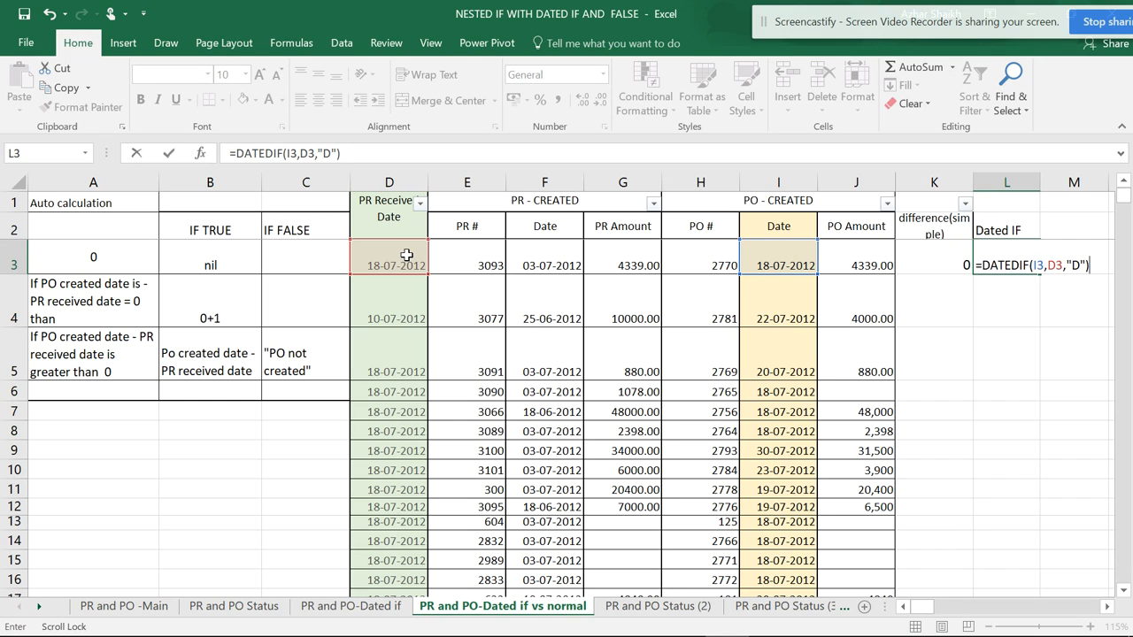
pyautogui.press('Return')
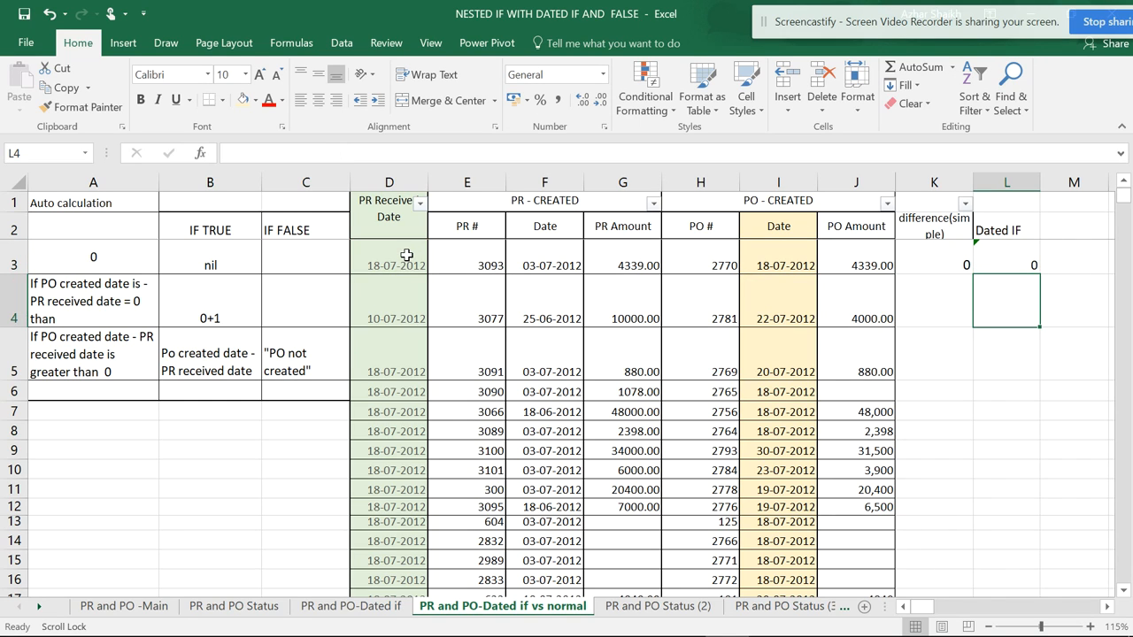
pyautogui.click(1027, 262)
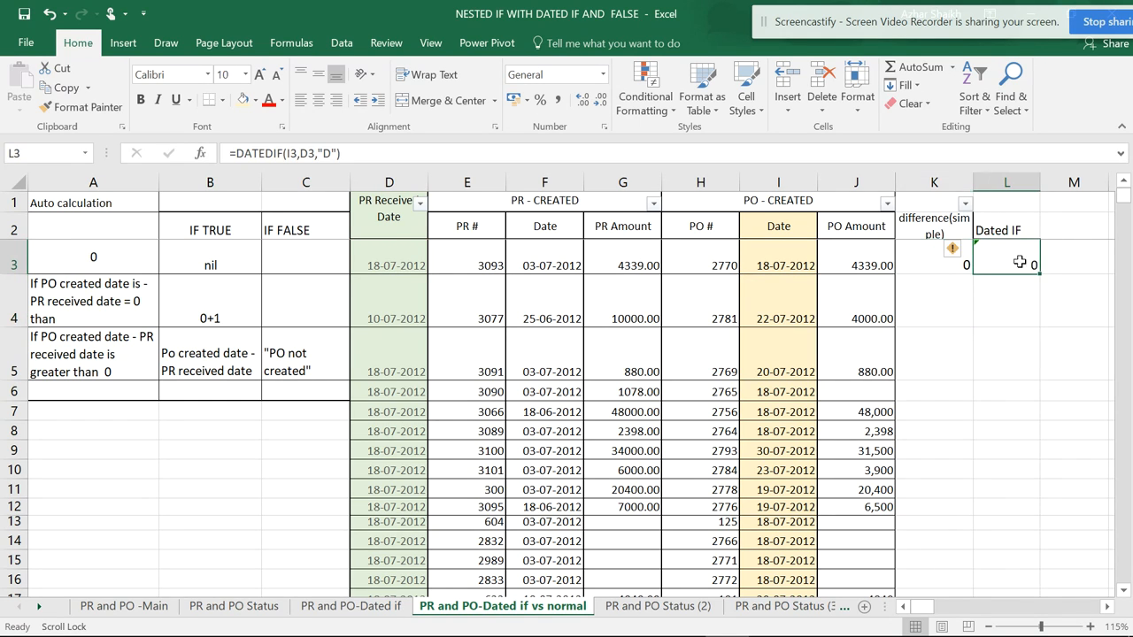
pyautogui.click(951, 251)
pyautogui.click(1009, 265)
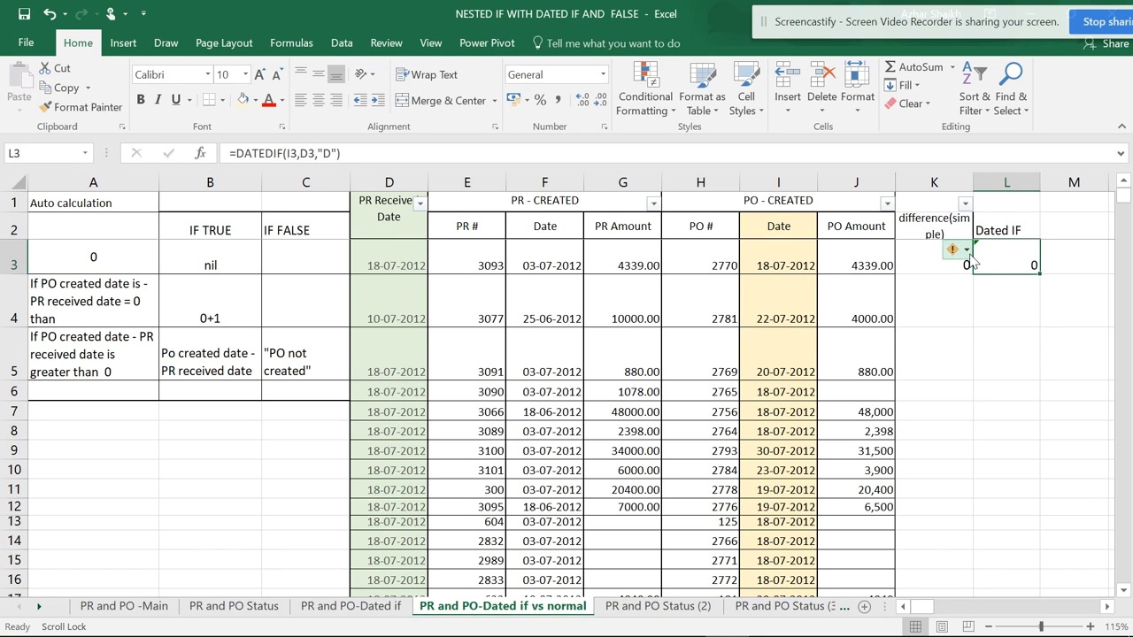
# - Add 1 to the simple difference formula in K3, making it =I3-D3+1
pyautogui.click(923, 259)
pyautogui.click(316, 155)
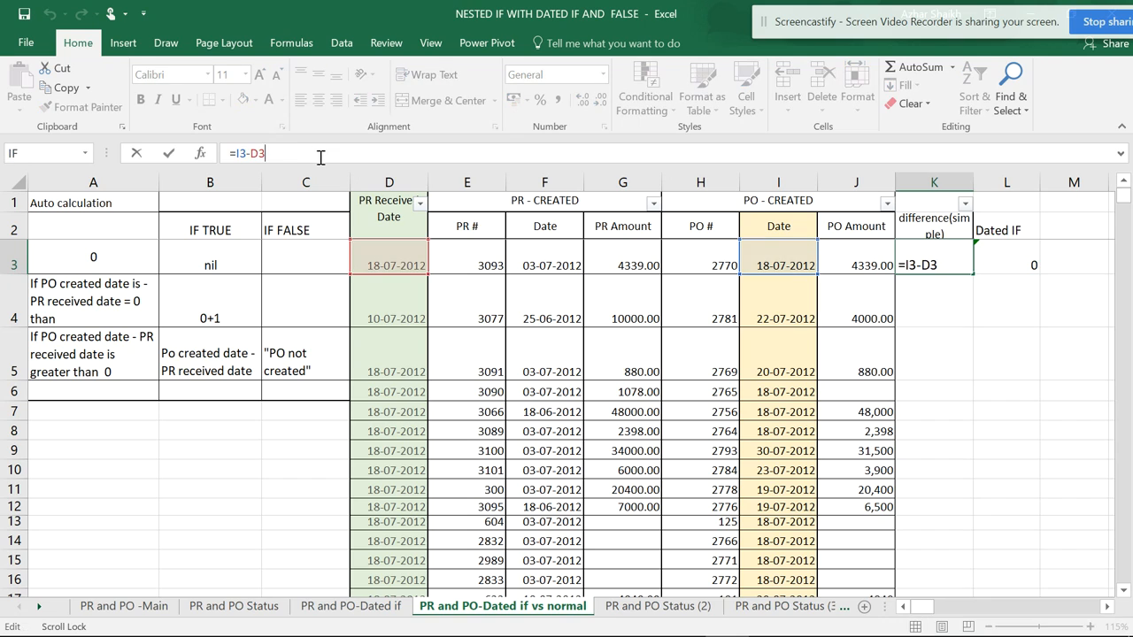
pyautogui.write('+1')
pyautogui.press('Return')
# - Extend the L3 formula to =DATEDIF(I3,D3,"D")+1
pyautogui.press('Up')
pyautogui.press('Right')
pyautogui.click(367, 156)
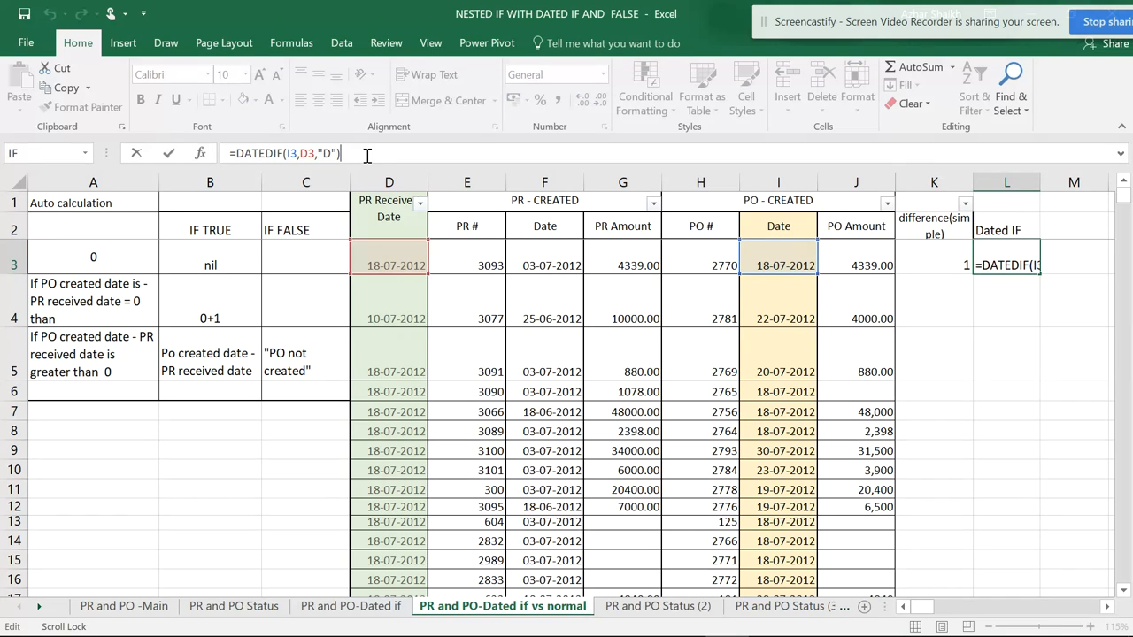
pyautogui.write('+1')
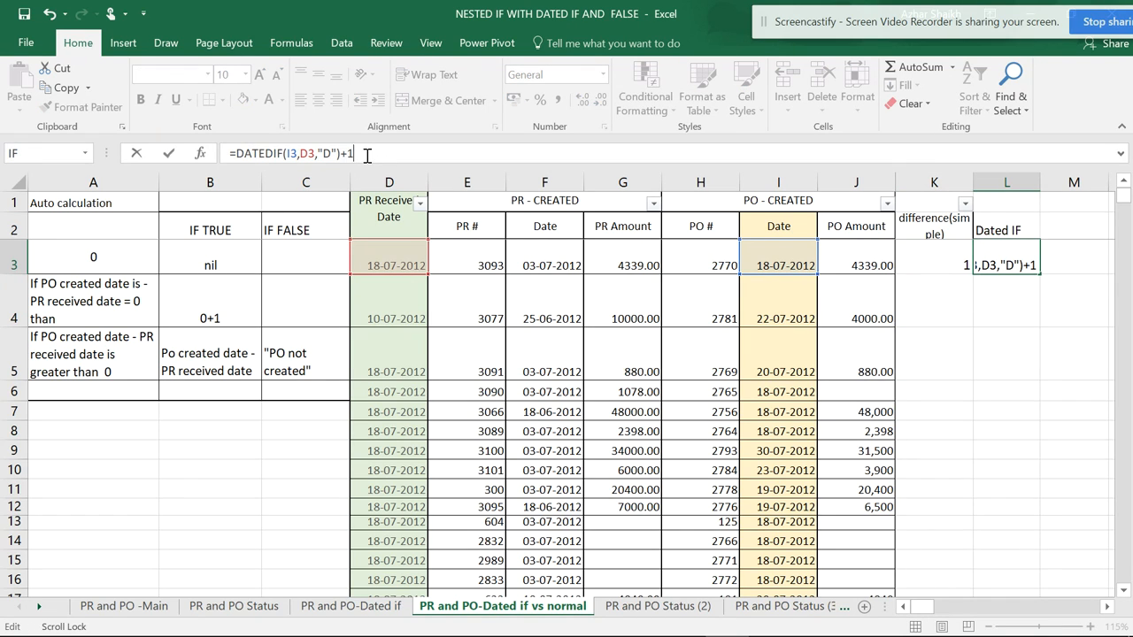
pyautogui.press('Return')
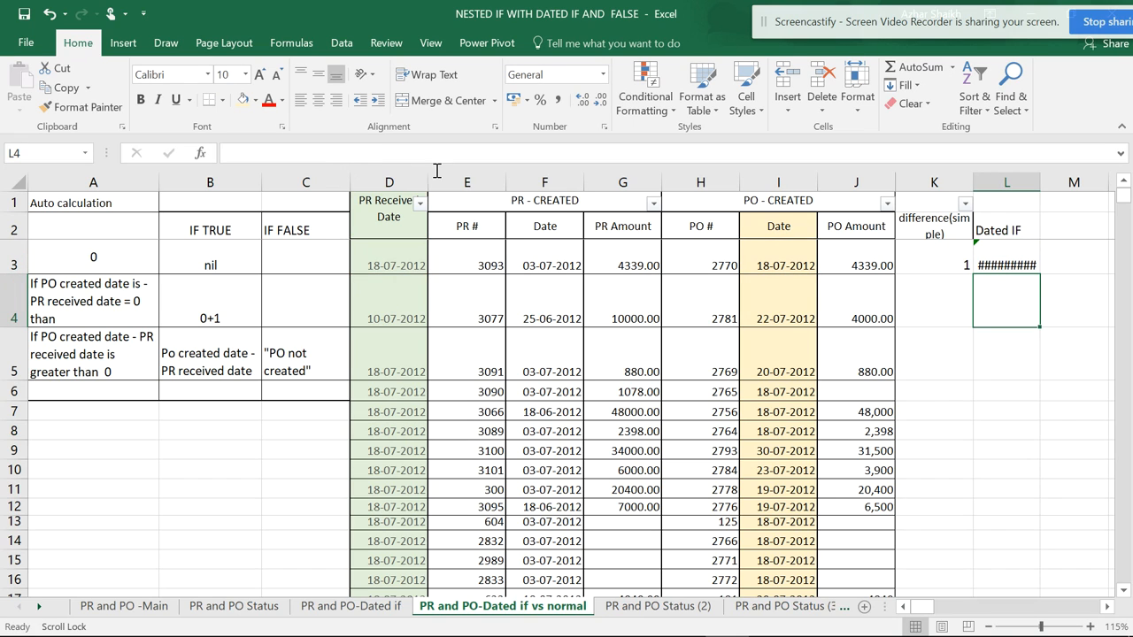
# - Change the number format of L3 to General
pyautogui.click(996, 261)
pyautogui.click(920, 253)
pyautogui.click(988, 247)
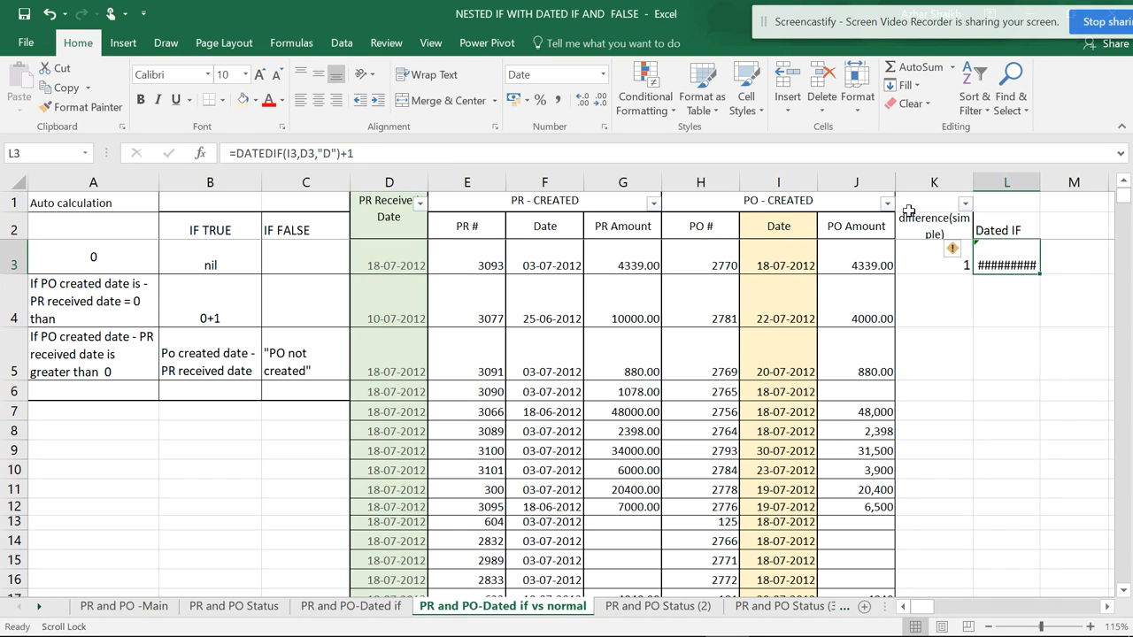
pyautogui.click(603, 76)
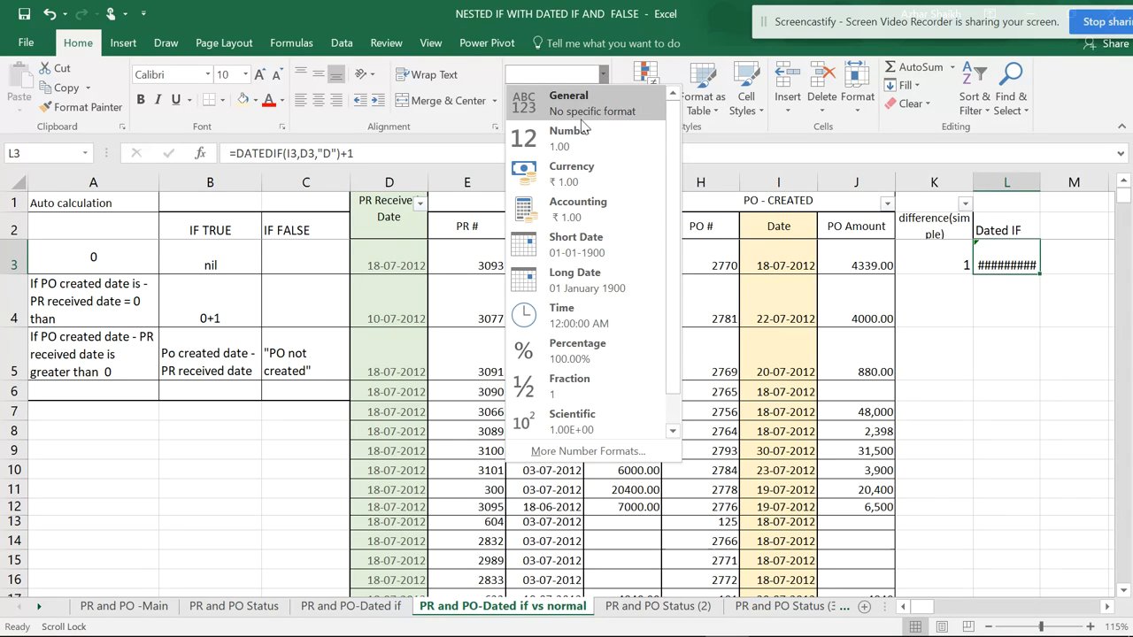
pyautogui.click(588, 108)
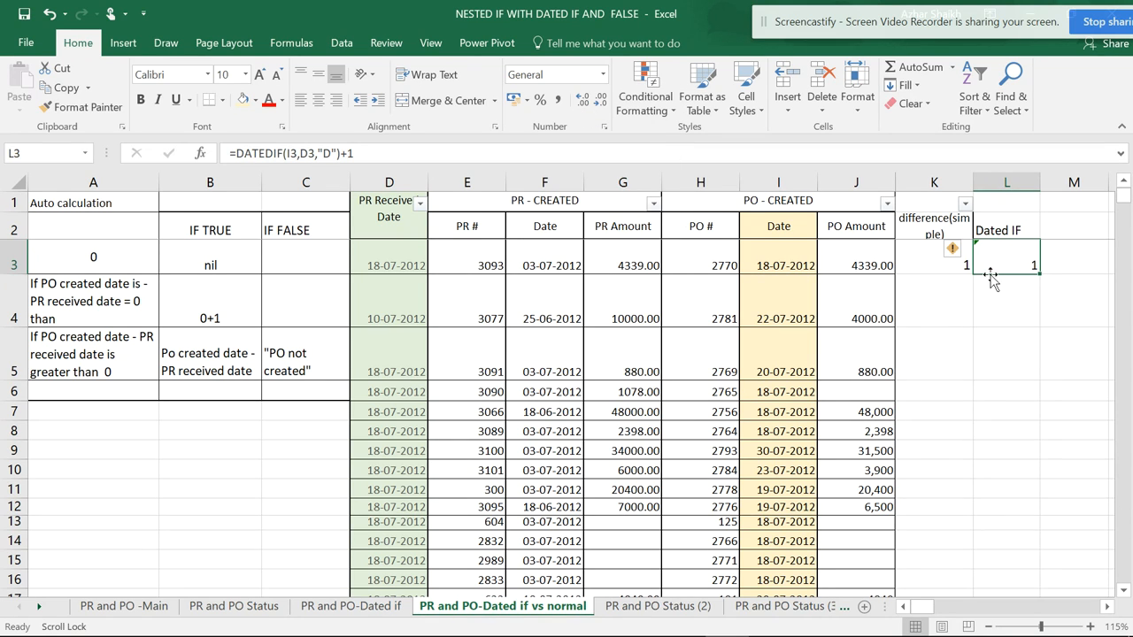
# - Fill the formulas in K3:L3 down through row 16
pyautogui.click(934, 270)
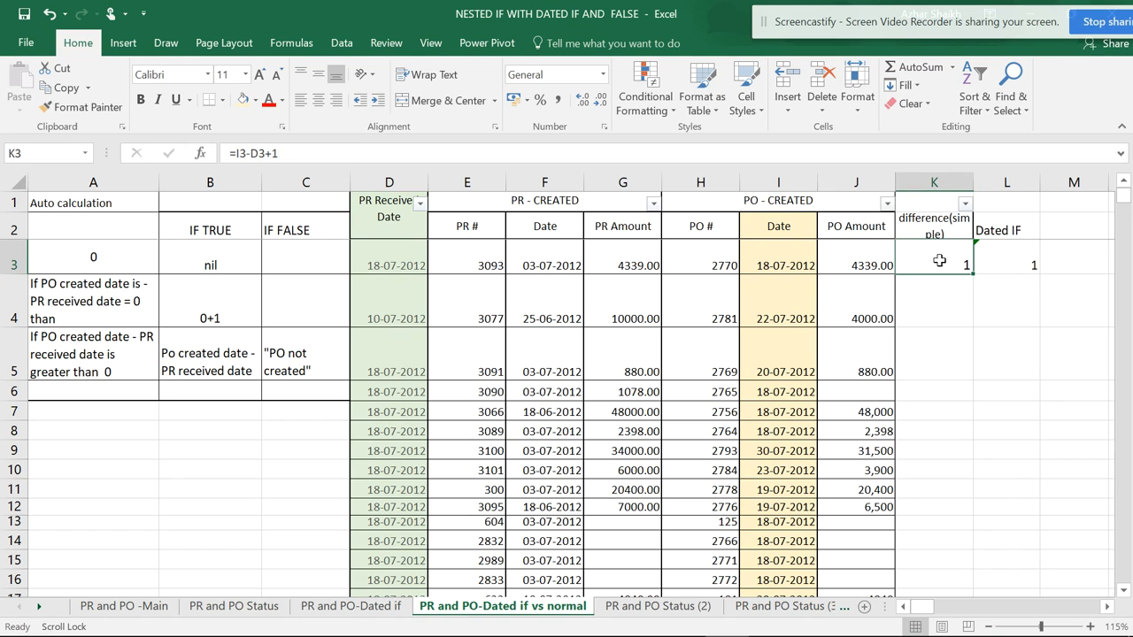
pyautogui.click(1001, 258)
pyautogui.click(949, 263)
pyautogui.moveTo(952, 264); pyautogui.dragTo(1000, 579)
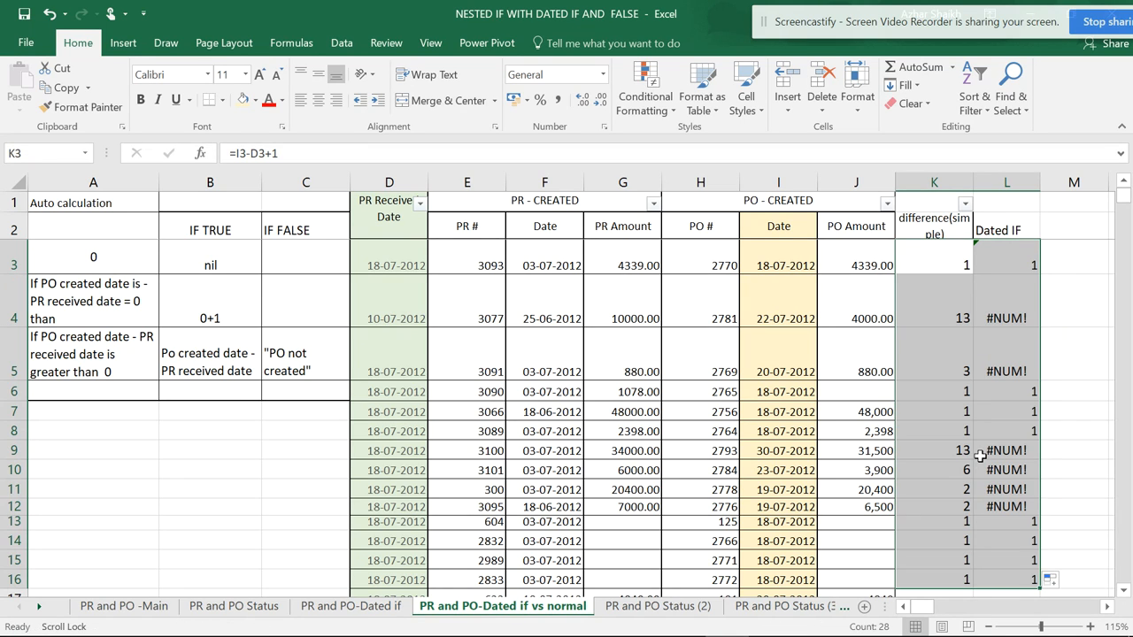
# - Check the filled DATEDIF results at several rows of the Dated IF column between L3 and L13
pyautogui.click(1014, 311)
pyautogui.click(1009, 490)
pyautogui.click(1031, 267)
pyautogui.click(1018, 409)
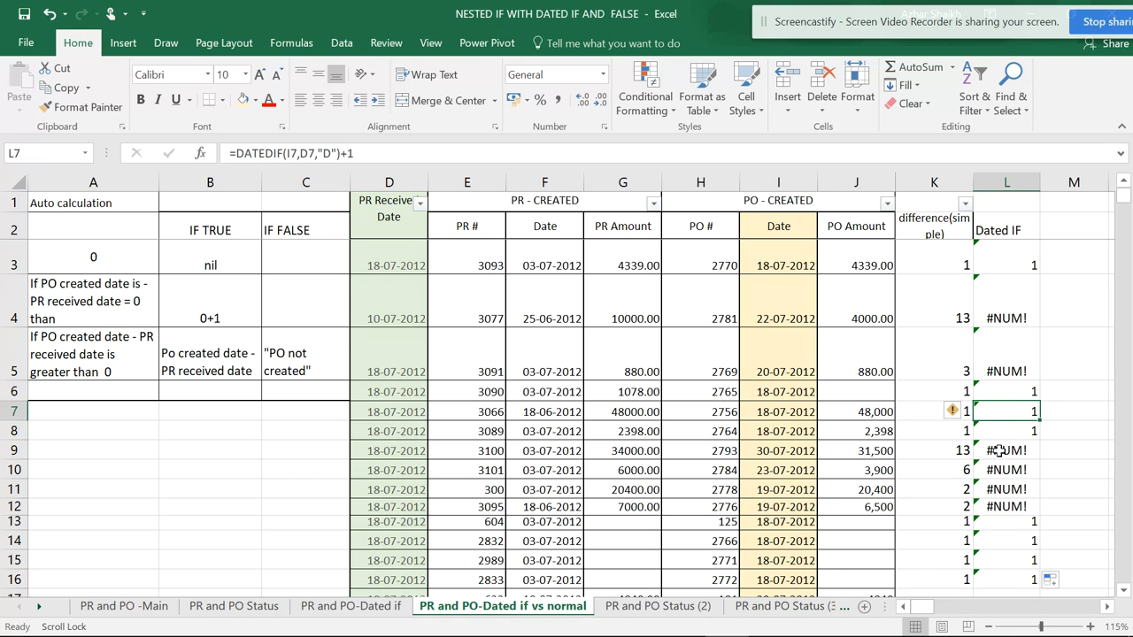
pyautogui.click(998, 450)
pyautogui.click(1009, 506)
pyautogui.click(1009, 522)
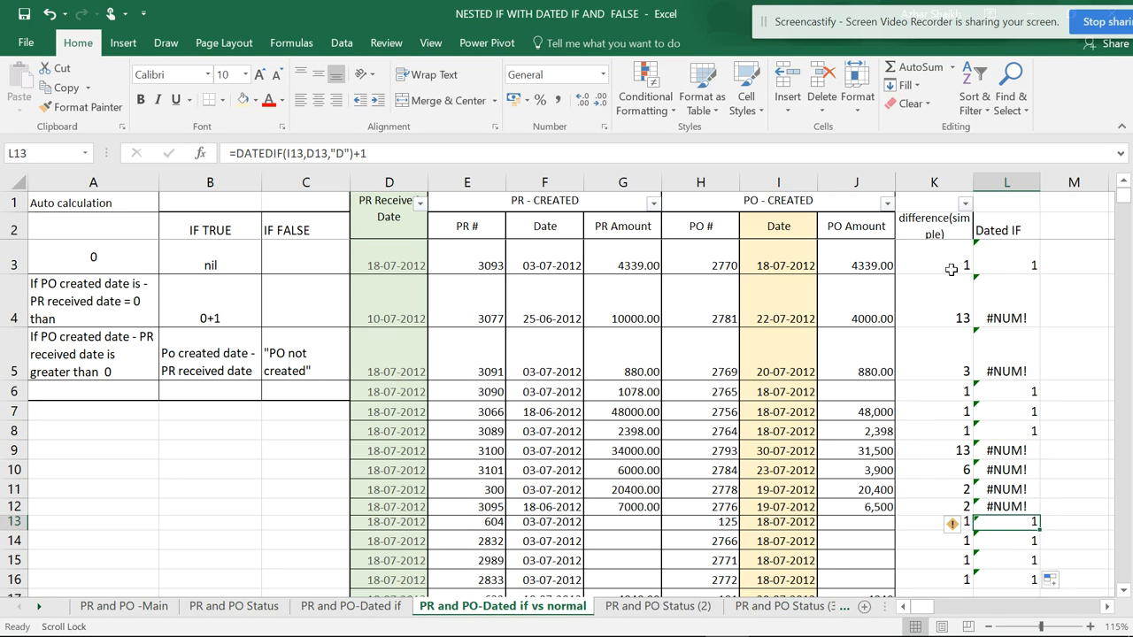
# - Apply all borders to the range K2:L16
pyautogui.moveTo(937, 226); pyautogui.dragTo(1019, 578)
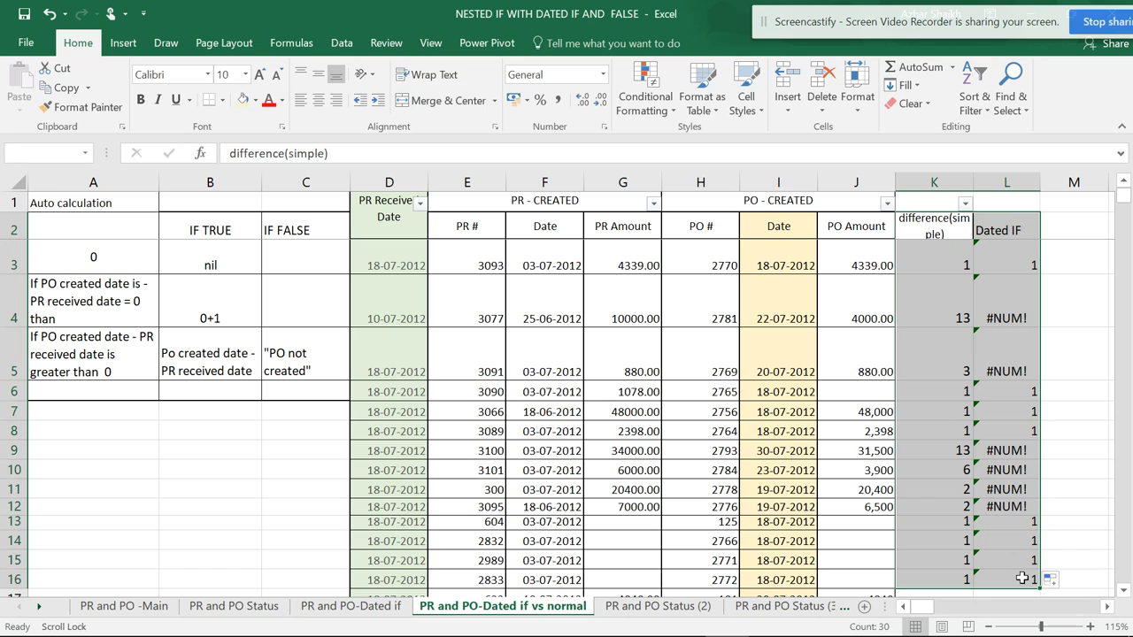
pyautogui.click(222, 104)
pyautogui.click(253, 239)
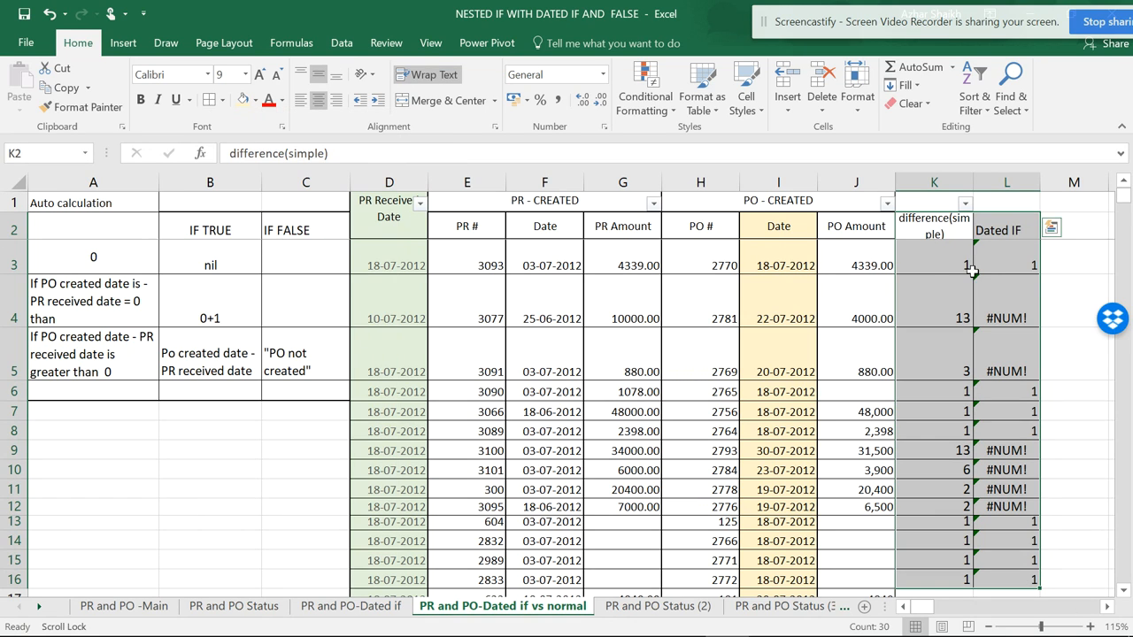
pyautogui.click(1018, 265)
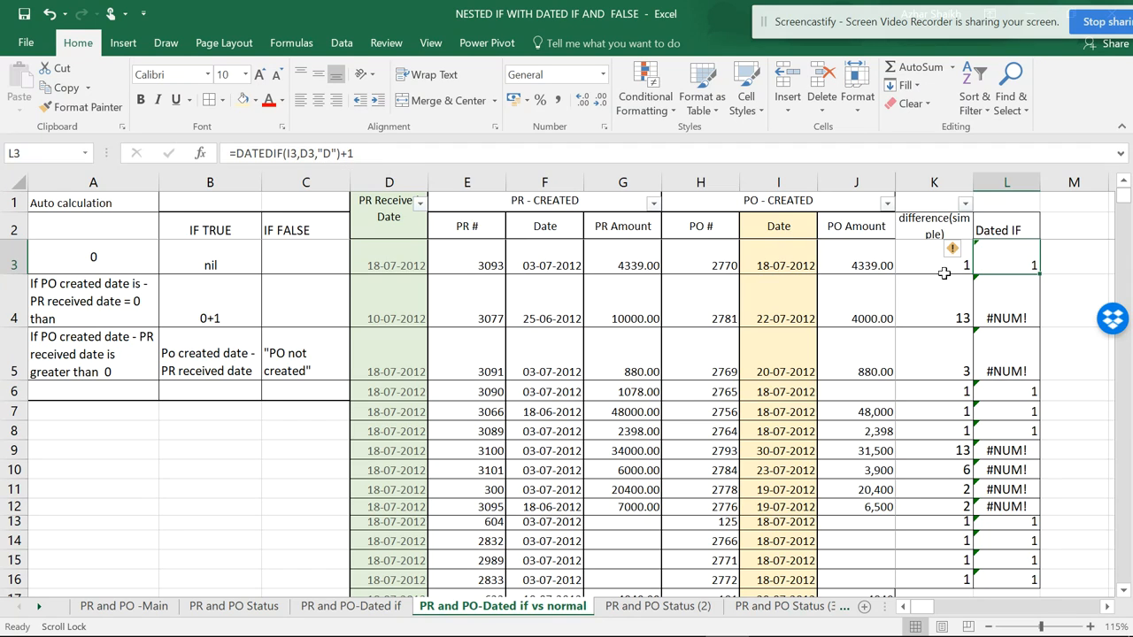
# - Compare the subtraction formula in K3 with the DATEDIF formulas in column L, including their source dates in I3 and D3
pyautogui.click(901, 269)
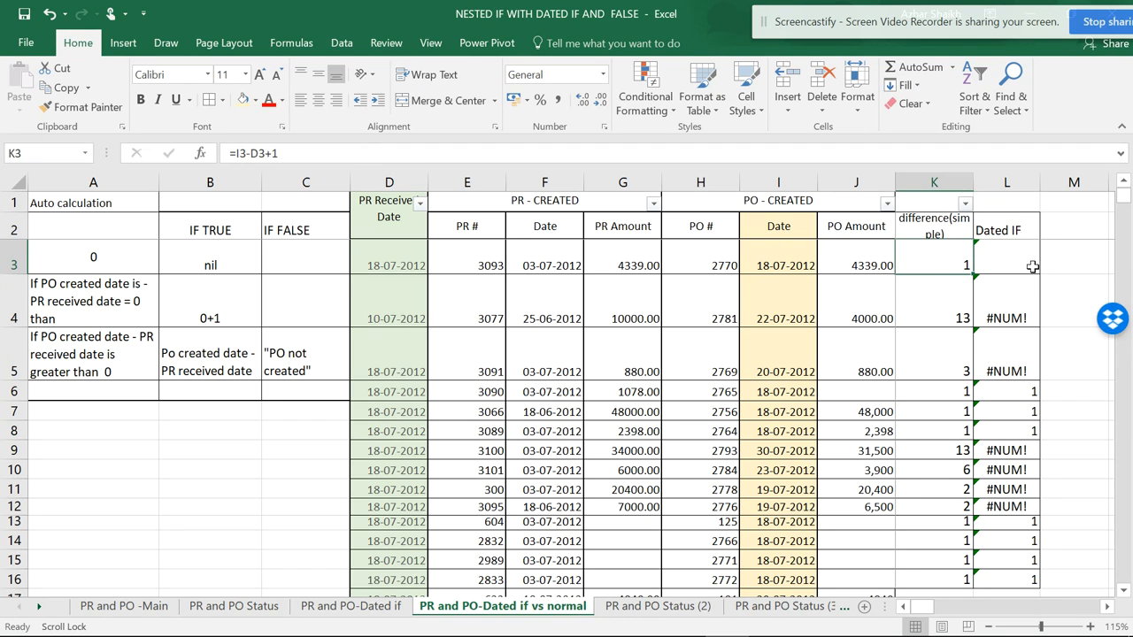
pyautogui.click(1014, 308)
pyautogui.click(1002, 446)
pyautogui.click(1017, 474)
pyautogui.click(1000, 324)
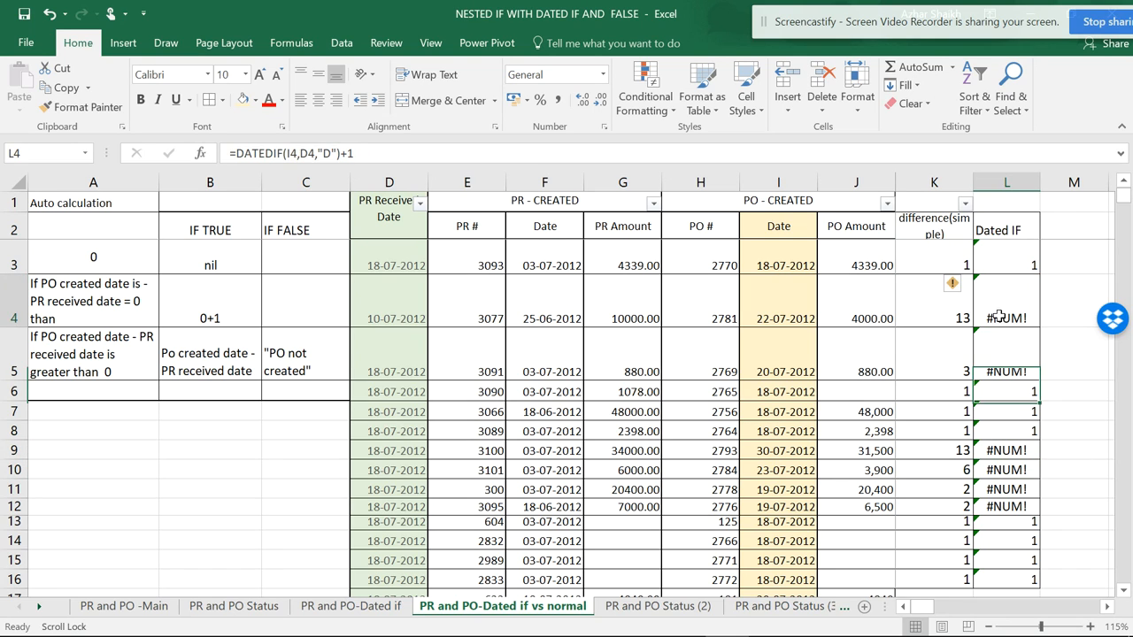
pyautogui.click(952, 259)
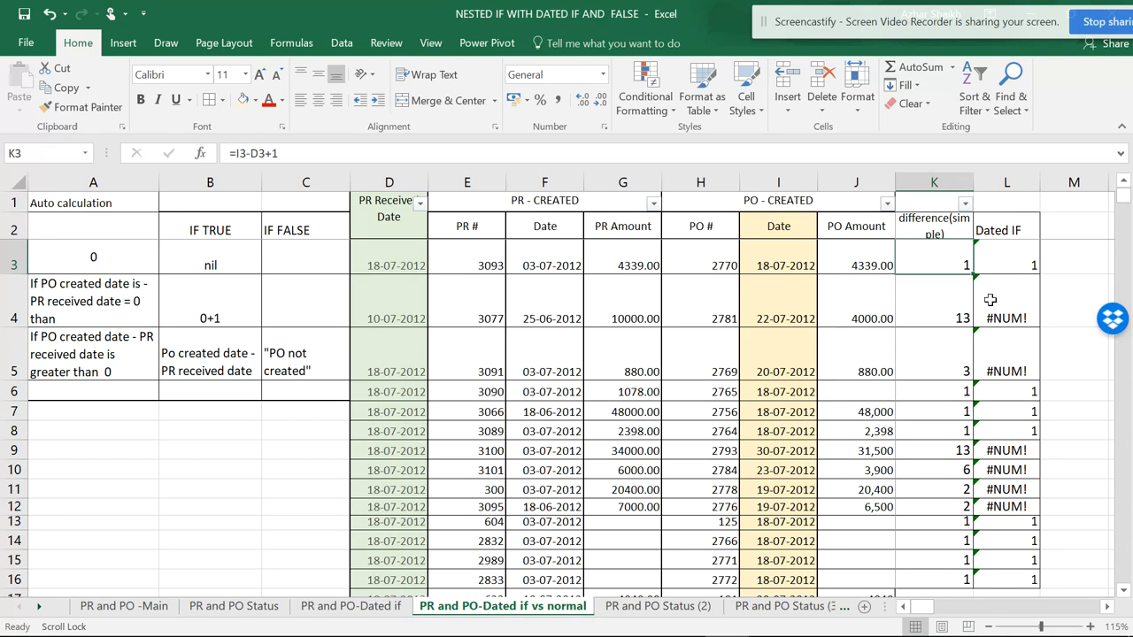
pyautogui.click(1007, 264)
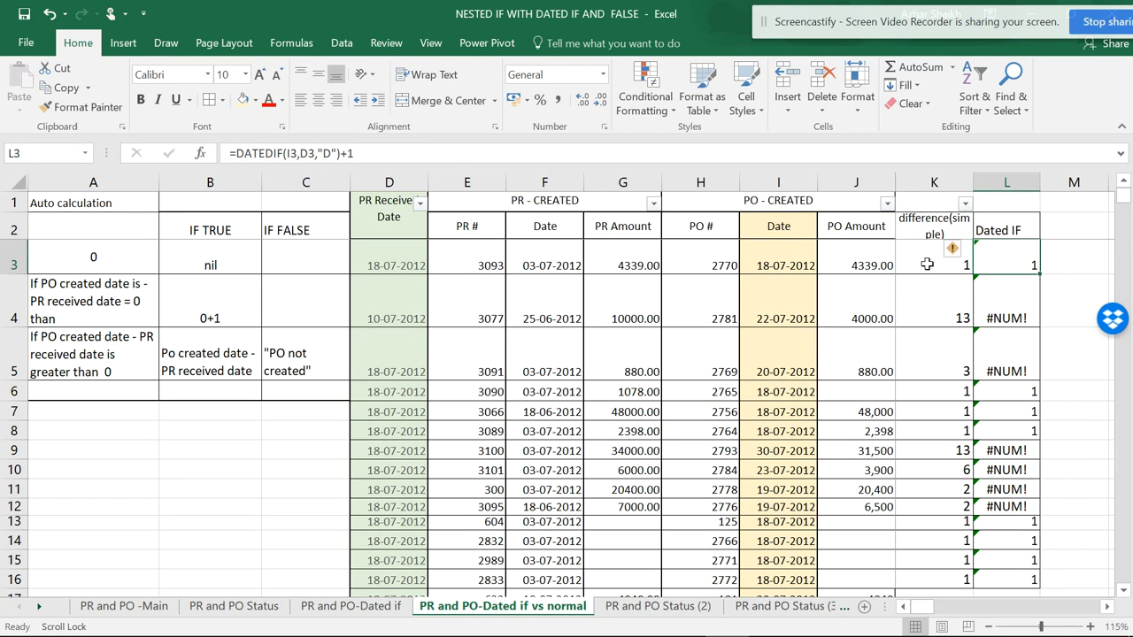
pyautogui.click(944, 265)
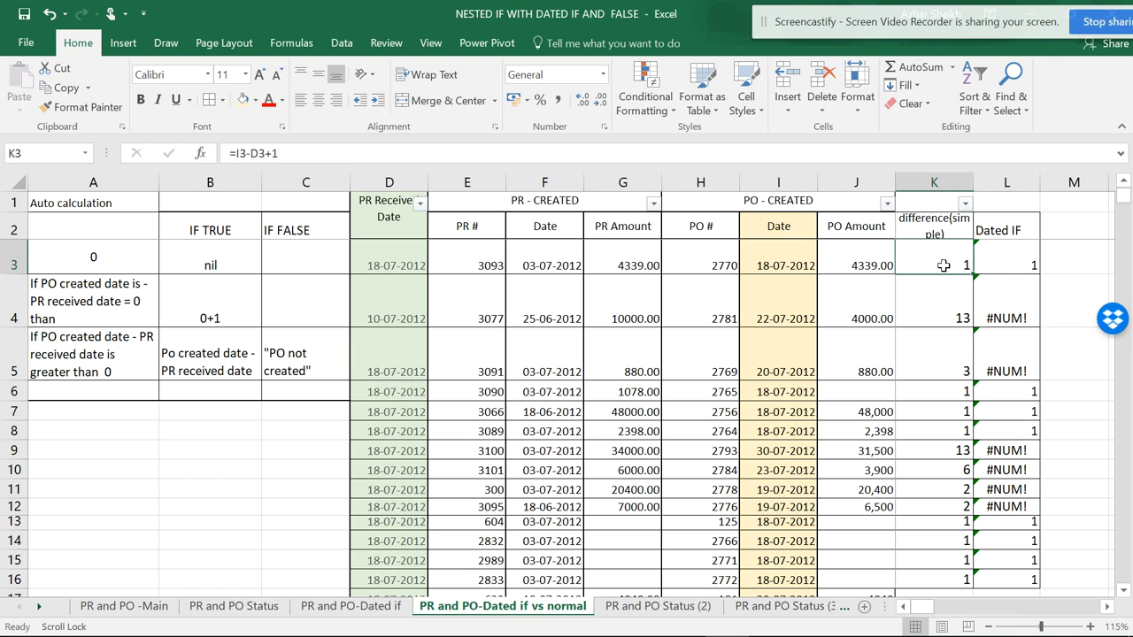
pyautogui.click(794, 266)
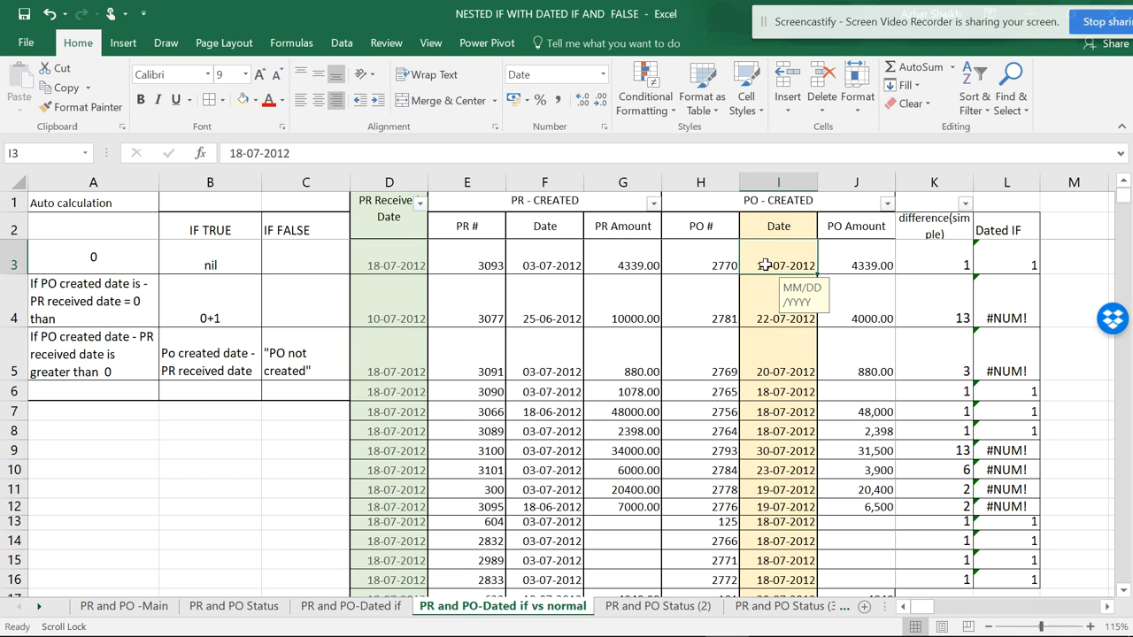
pyautogui.click(392, 266)
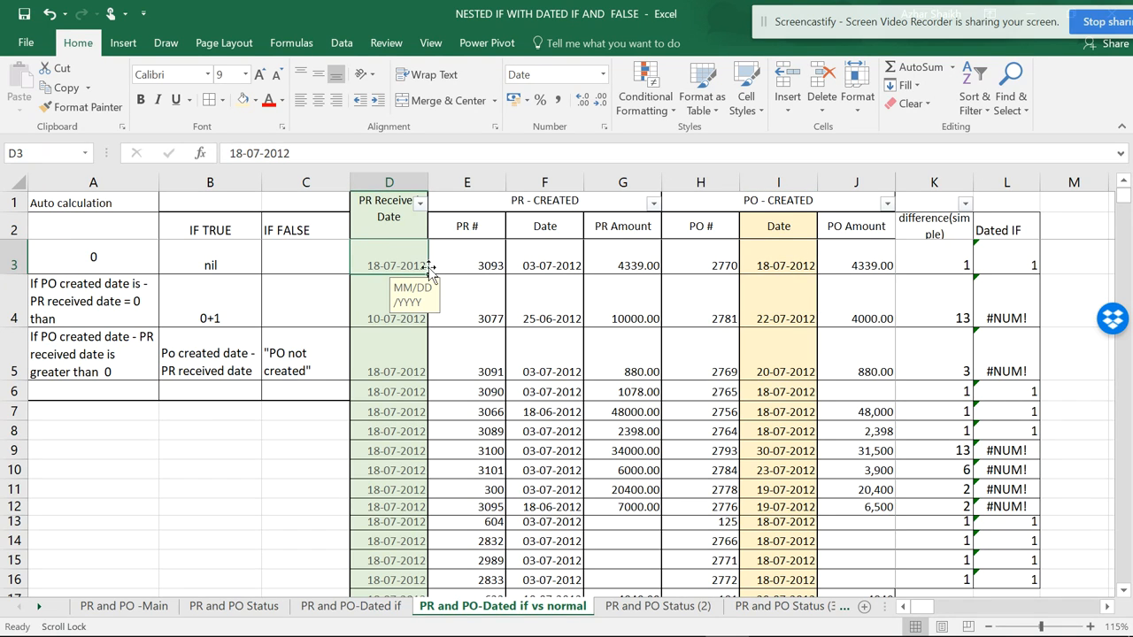
# - Swap the date arguments in the L3 formula so it reads =DATEDIF(D3,I3,"D")+1
pyautogui.click(1007, 265)
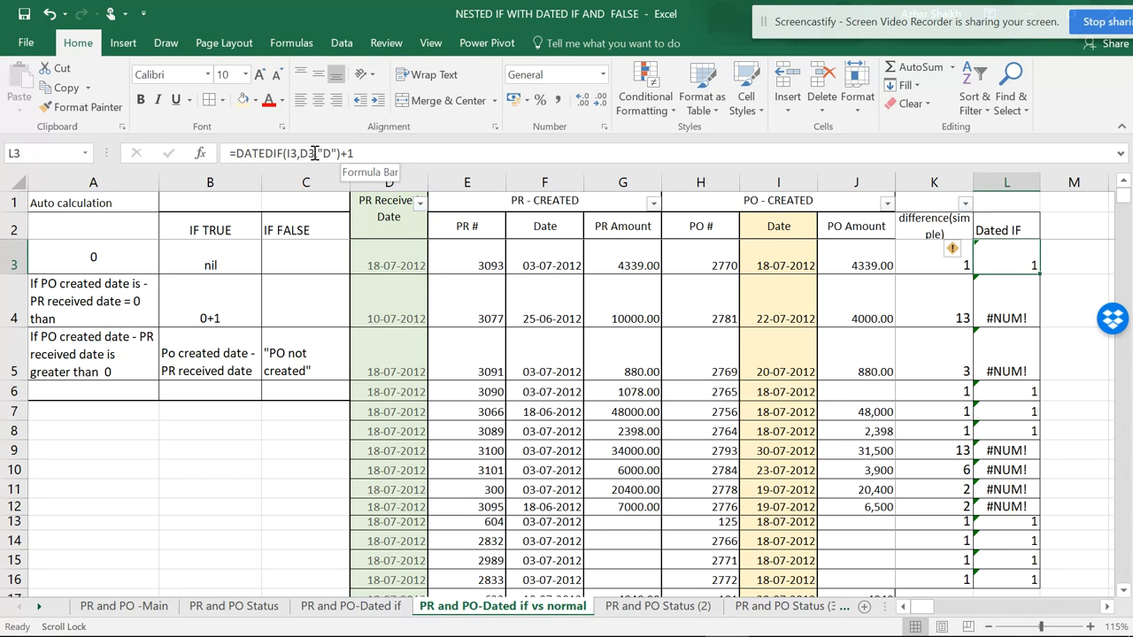
pyautogui.click(313, 154)
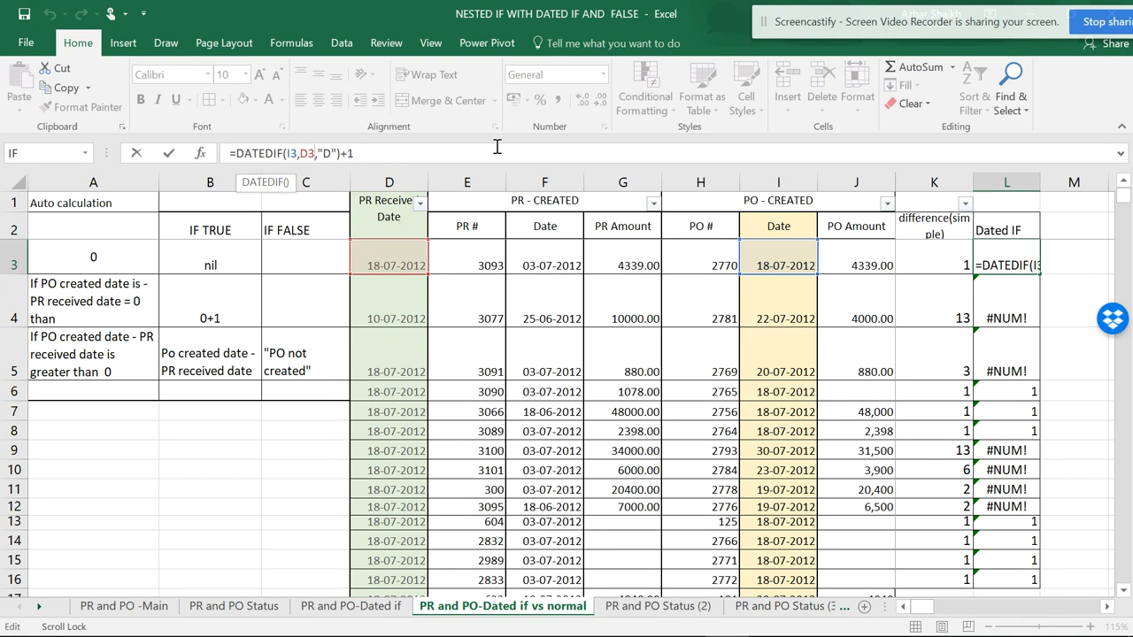
pyautogui.press('BackSpace')
pyautogui.press('BackSpace')
pyautogui.press('BackSpace')
pyautogui.press('BackSpace')
pyautogui.press('BackSpace')
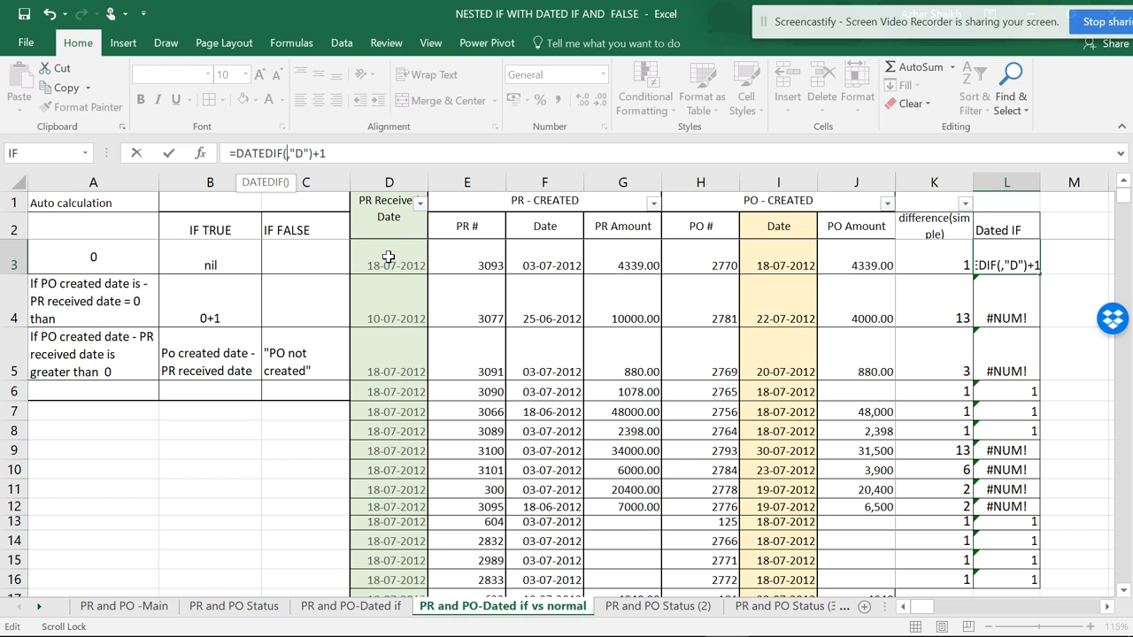
pyautogui.click(387, 259)
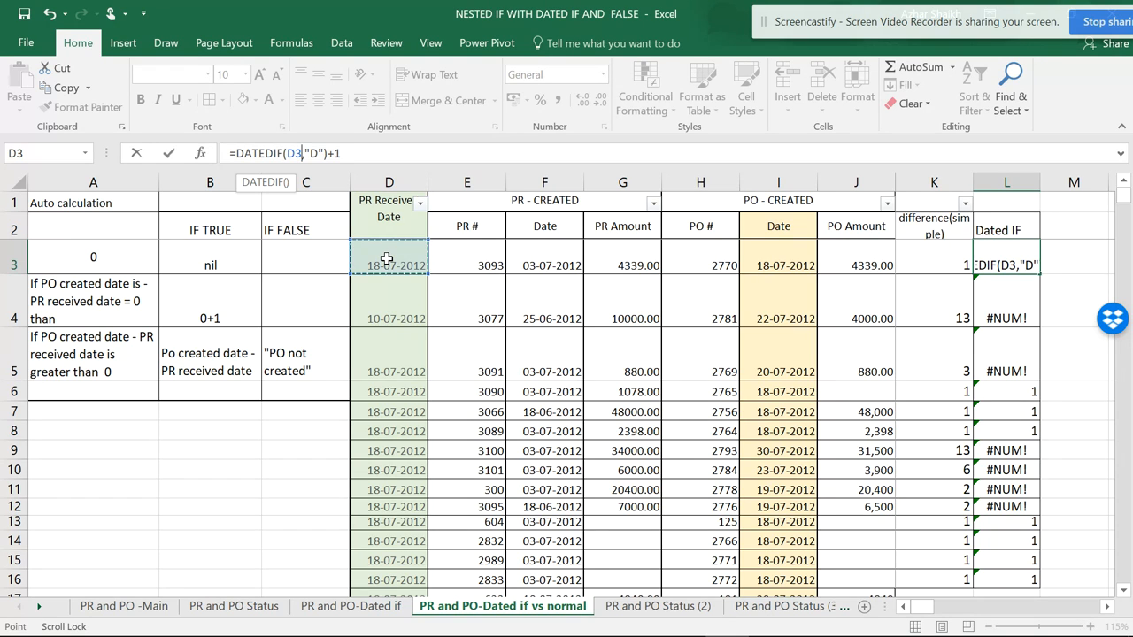
pyautogui.click(305, 154)
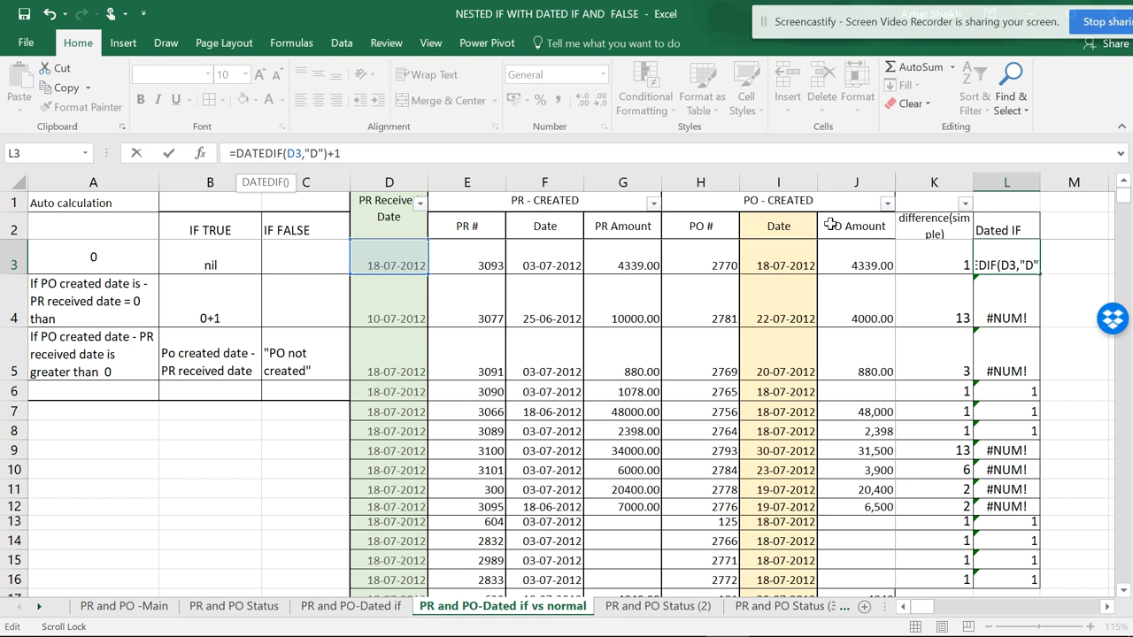
pyautogui.click(791, 260)
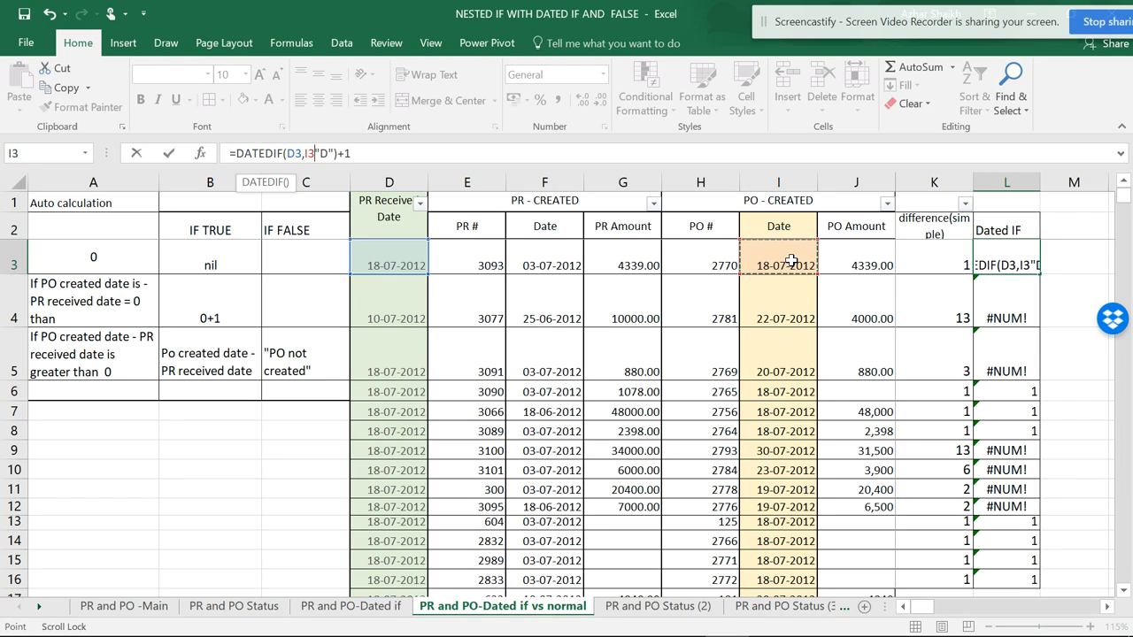
pyautogui.write(',')
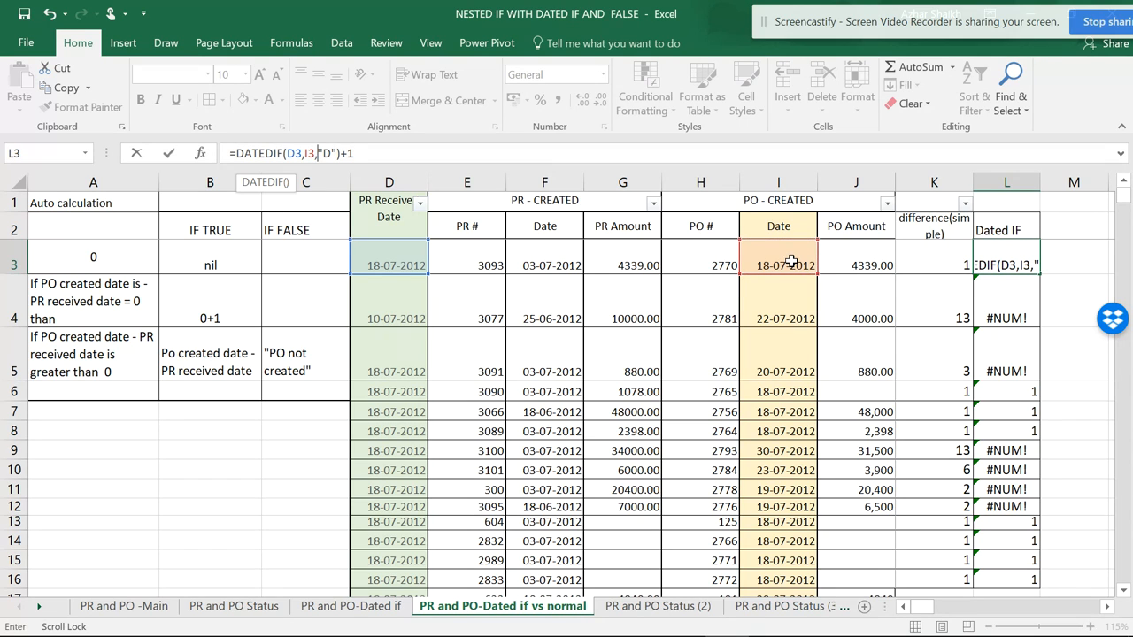
pyautogui.click(404, 157)
pyautogui.press('Return')
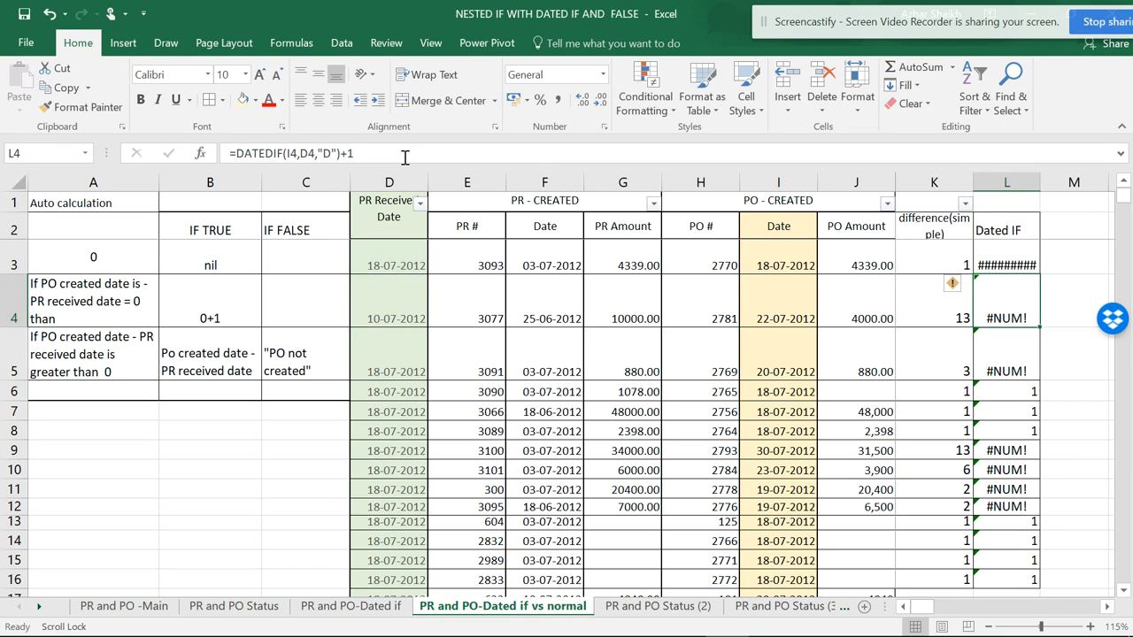
# - Change the number format of L3 to General and fill its DATEDIF formula down through row 16
pyautogui.click(987, 254)
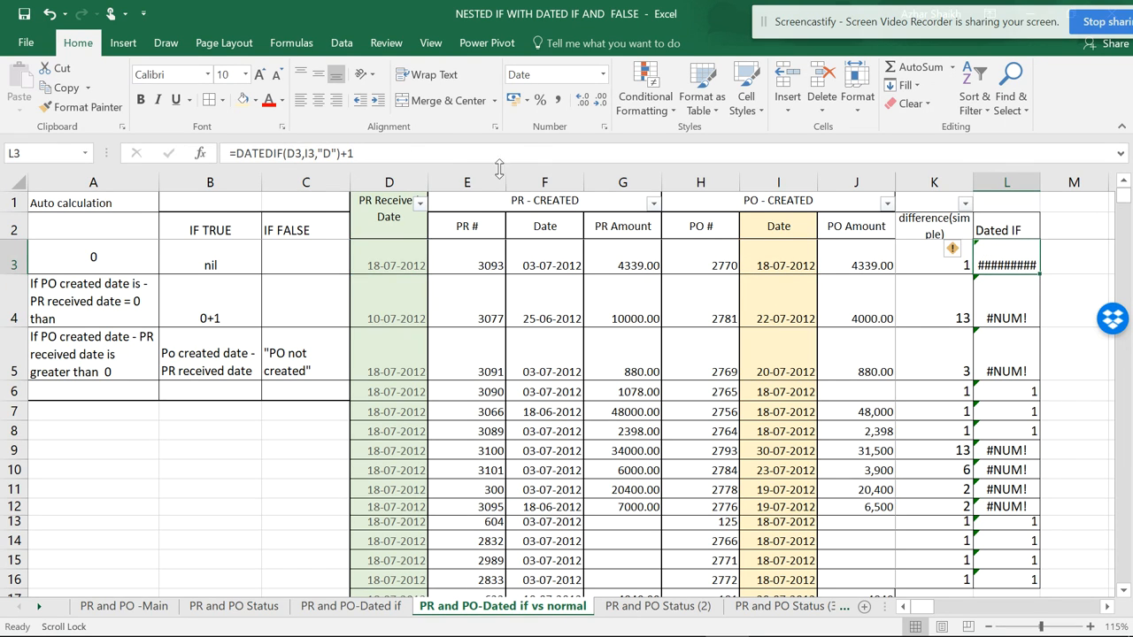
pyautogui.click(602, 75)
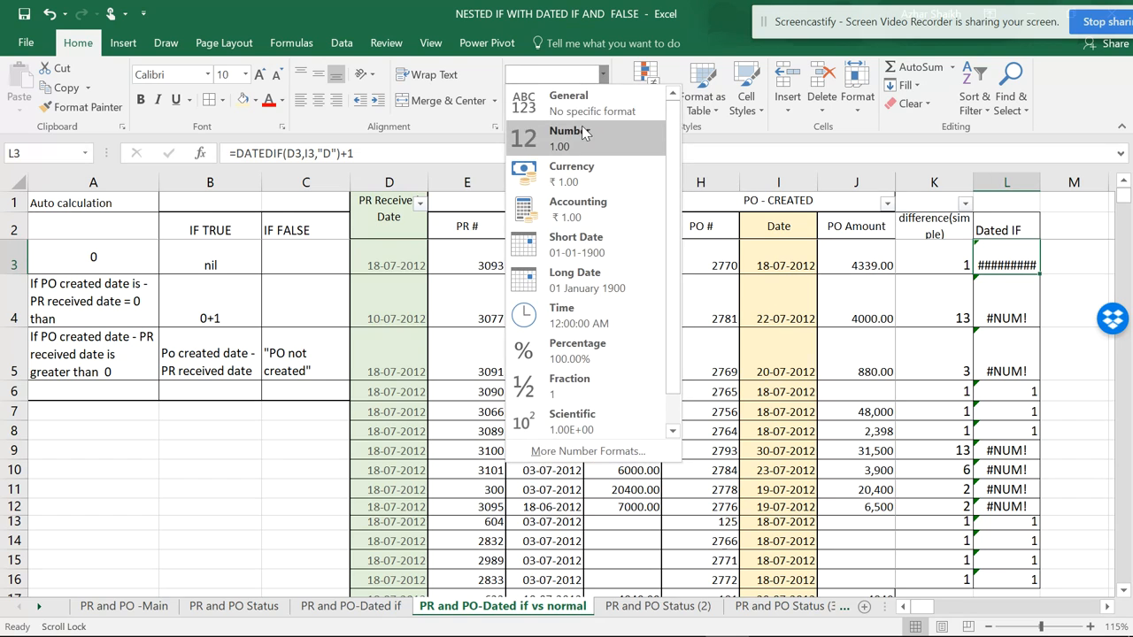
pyautogui.click(573, 108)
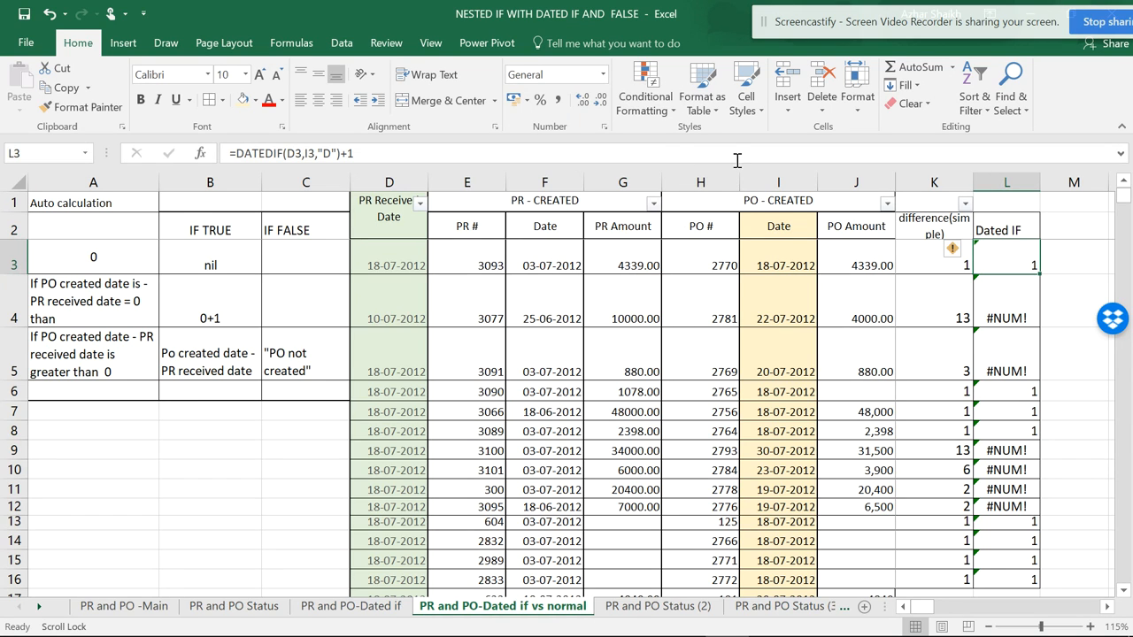
pyautogui.doubleClick(1041, 274)
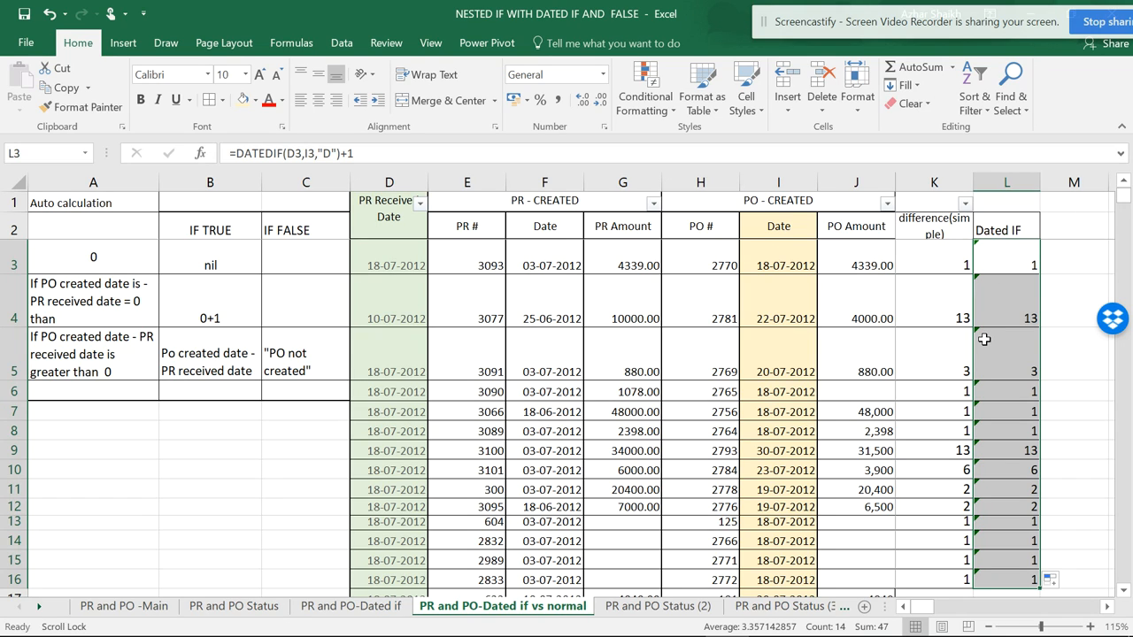
# - Review the simple difference and Dated IF columns side by side, including the DATEDIF formula in L3
pyautogui.click(941, 232)
pyautogui.click(1009, 230)
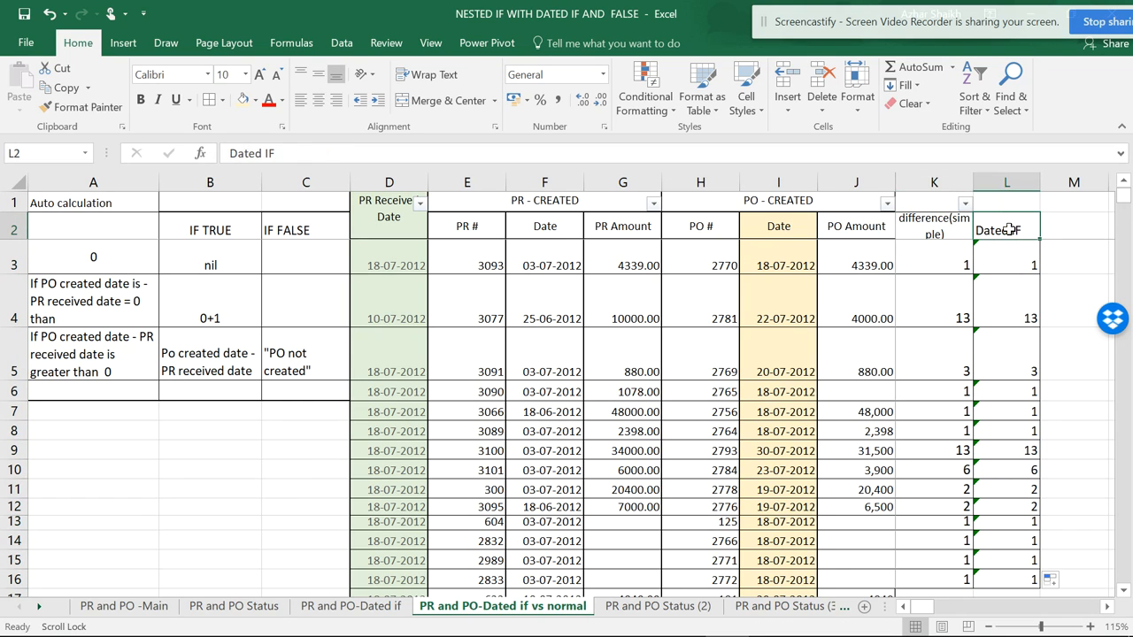
pyautogui.click(1011, 260)
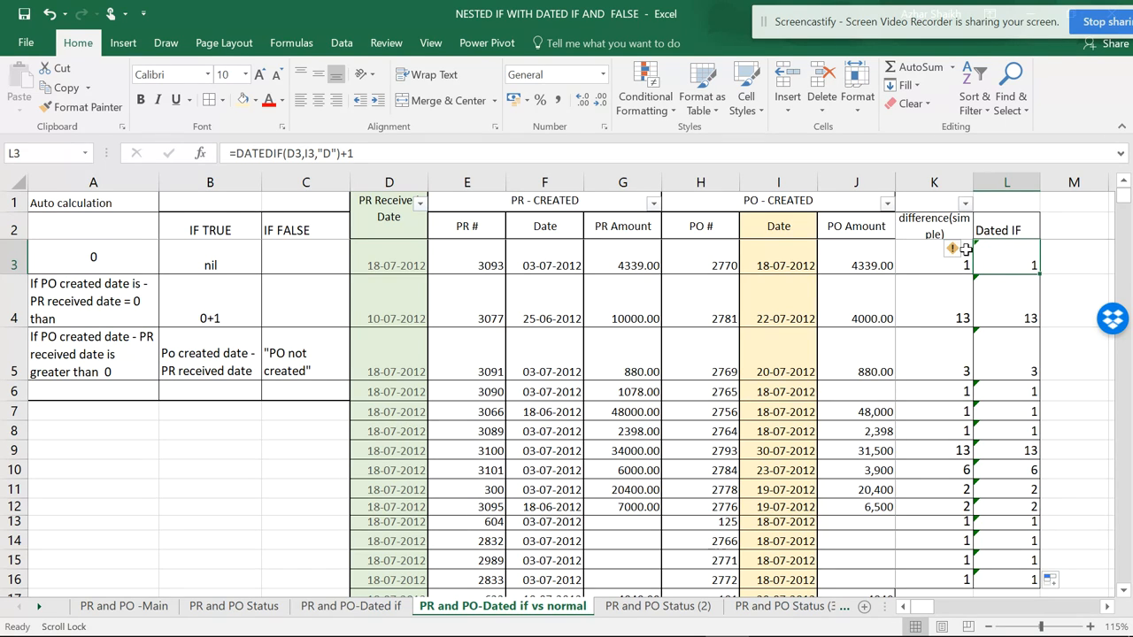
pyautogui.moveTo(950, 262)
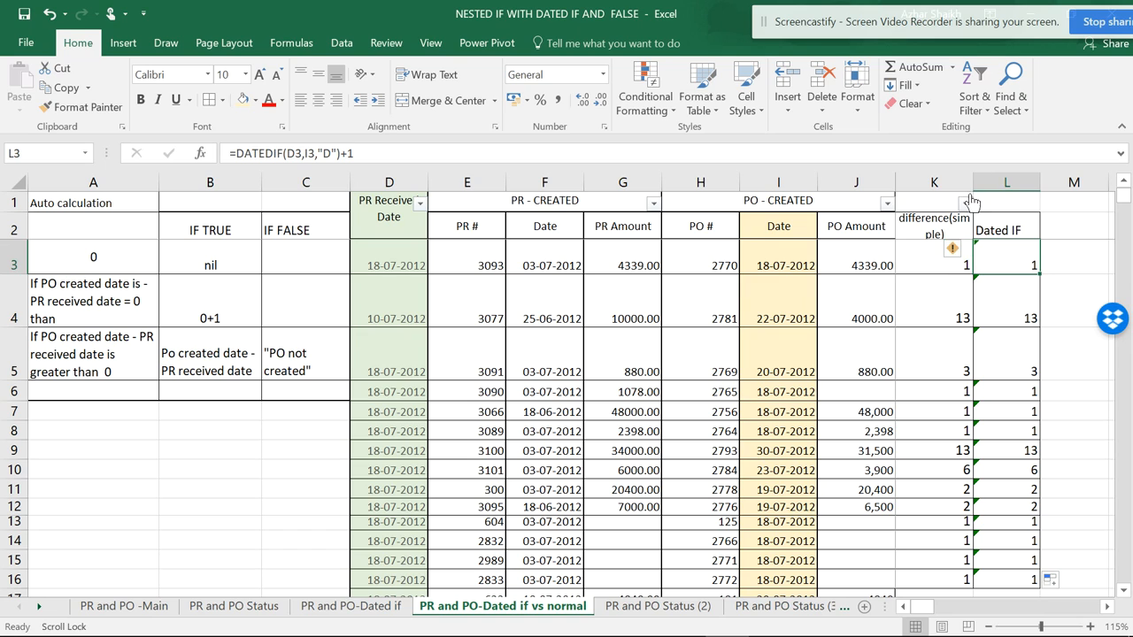